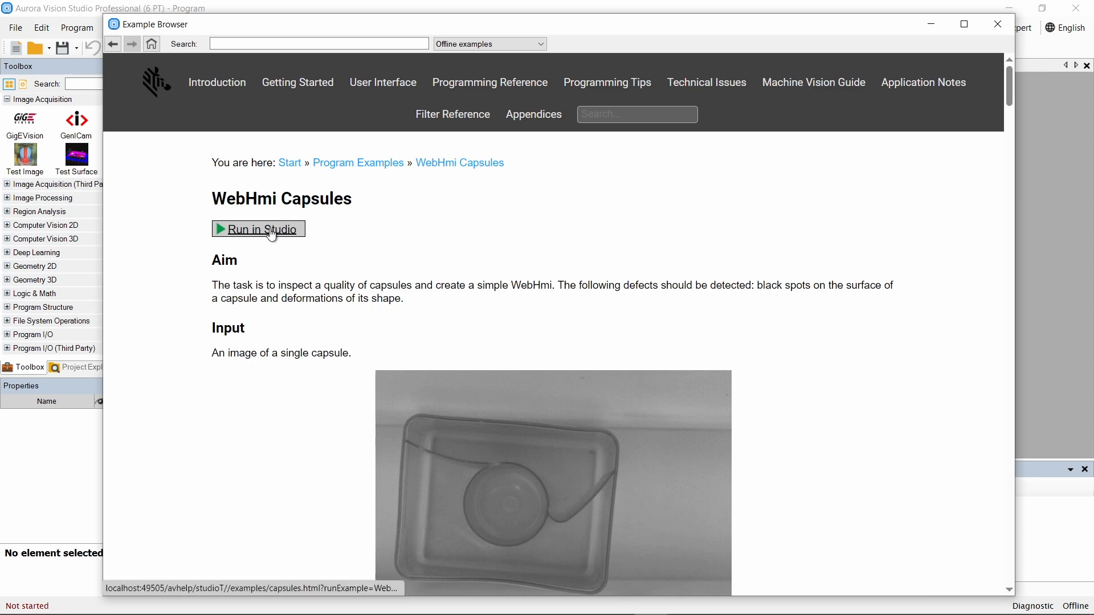
Load the WebHmi Capsules example into the studio and run its program
click(269, 228)
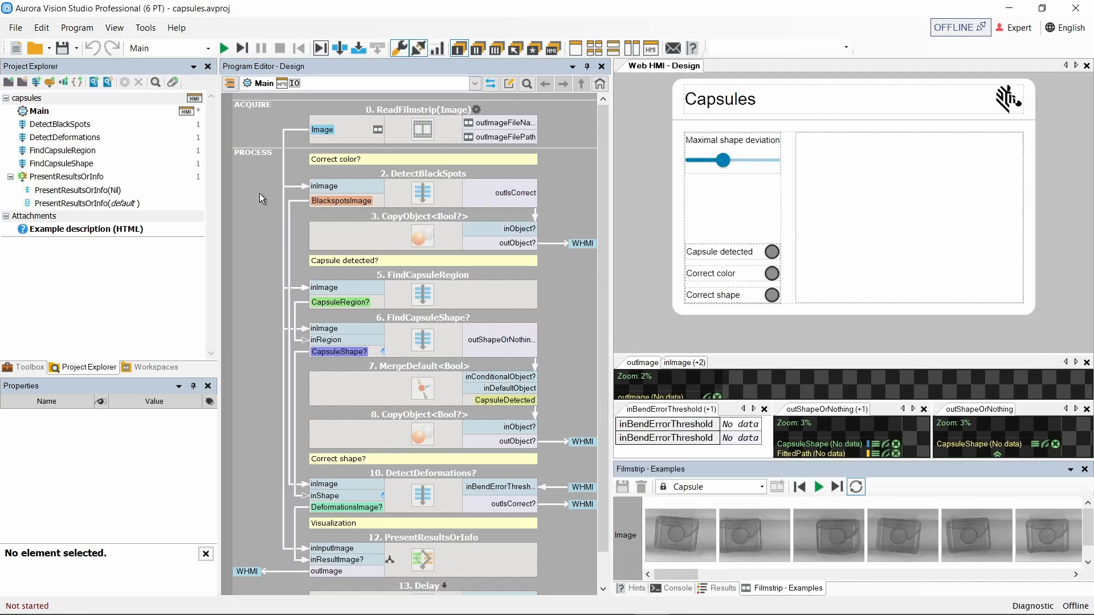
click(226, 49)
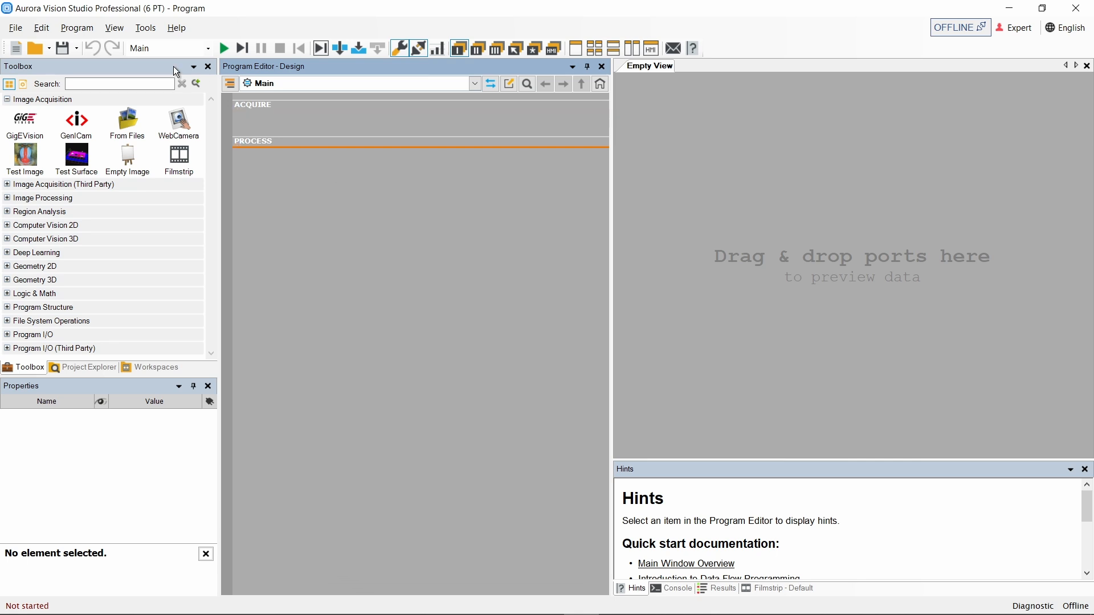
Find the Gasket Inspection example in the example browser and open it in the studio
click(17, 29)
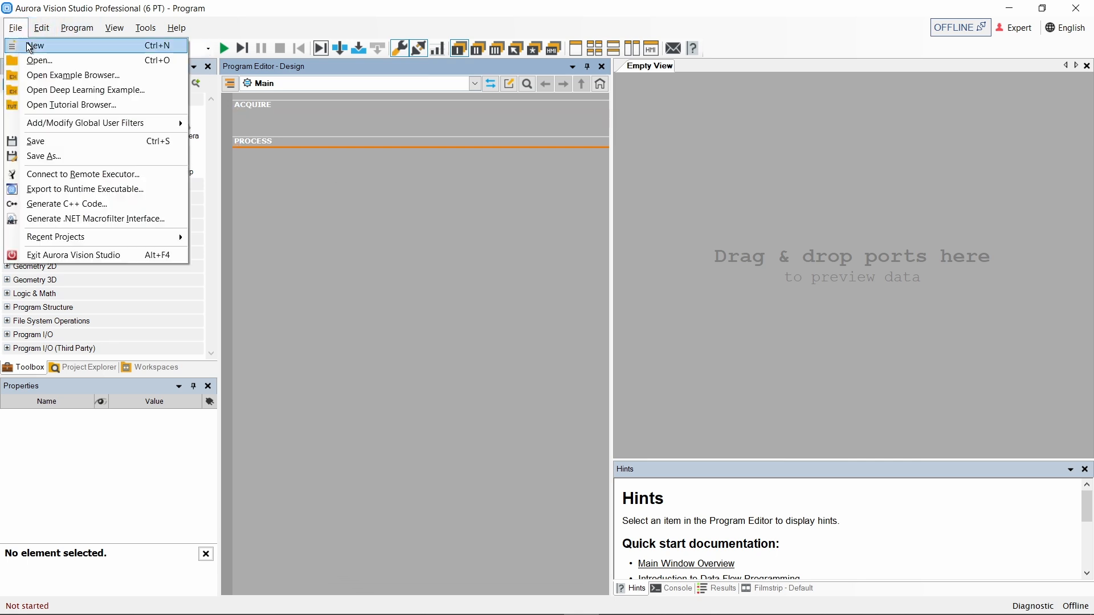
click(77, 74)
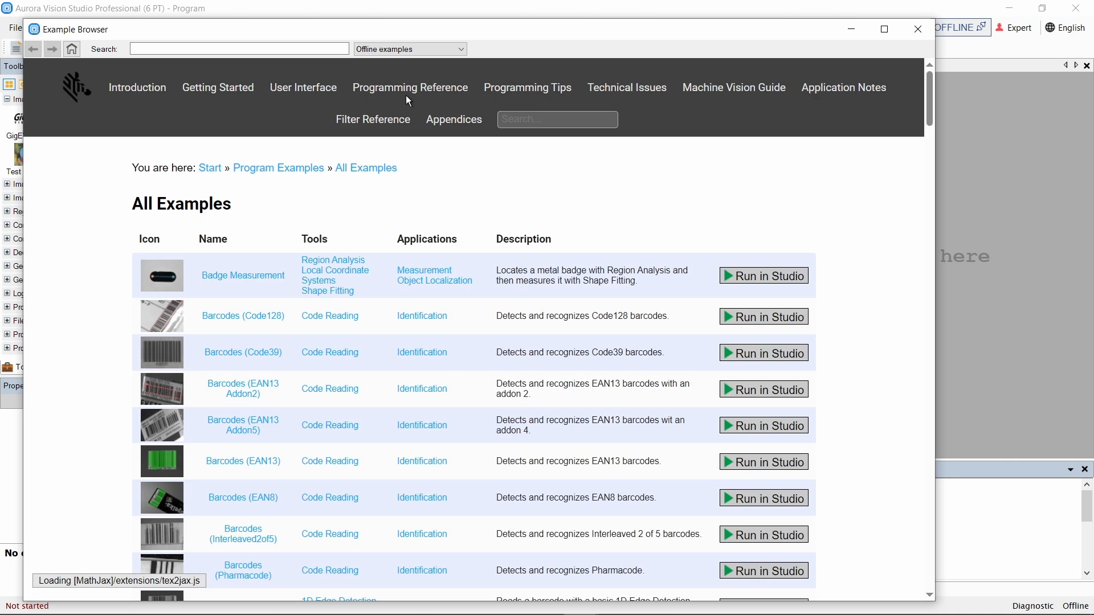
drag(528, 30, 569, 23)
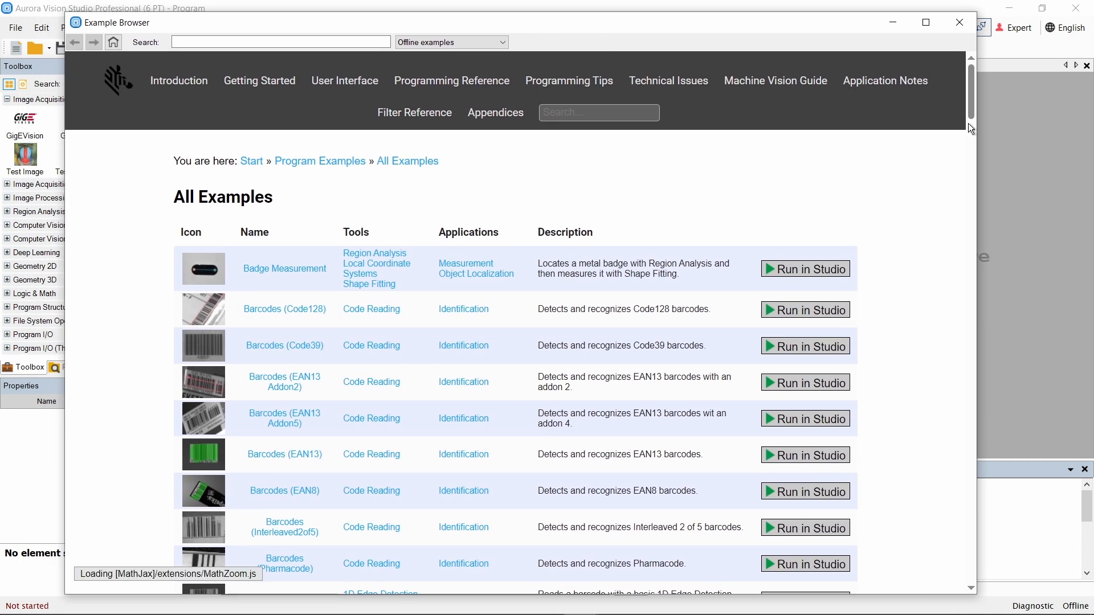
drag(974, 104, 956, 256)
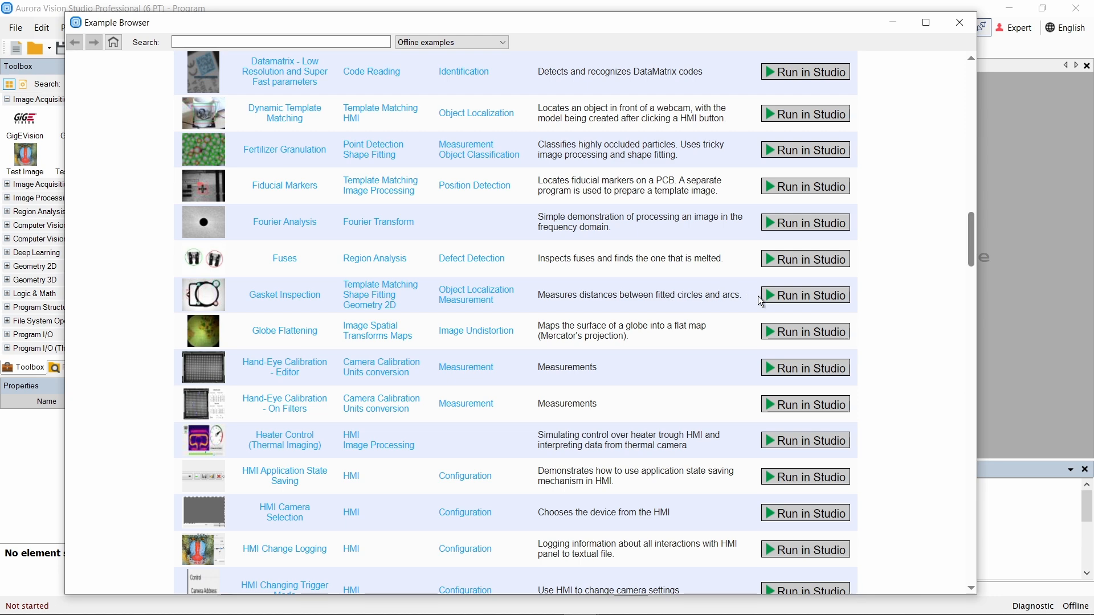
click(804, 296)
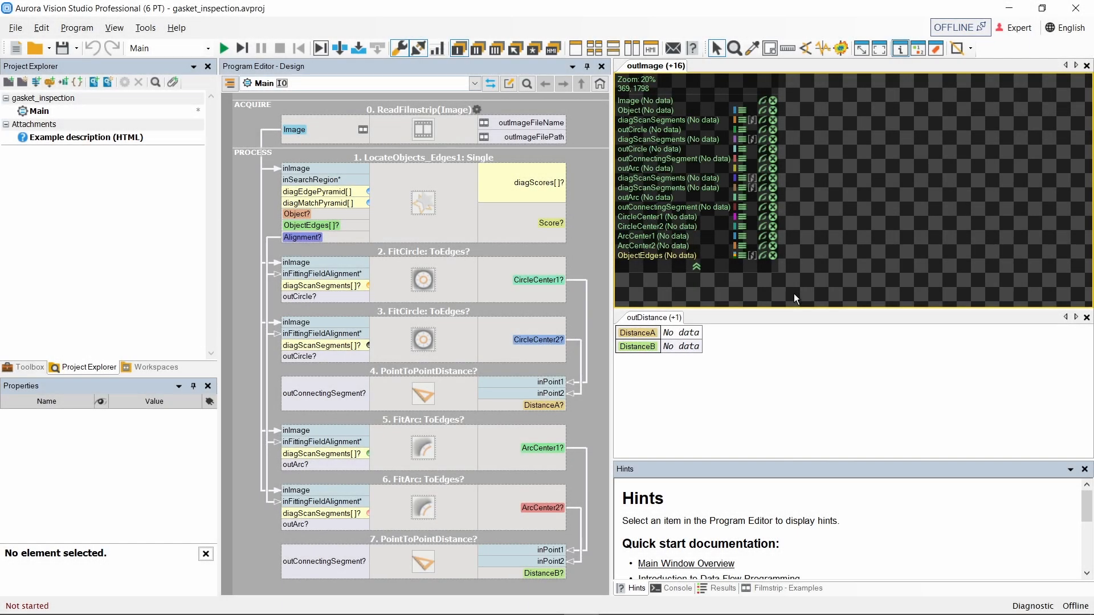
Execute the gasket inspection program one iteration at a time over several gasket images
click(242, 48)
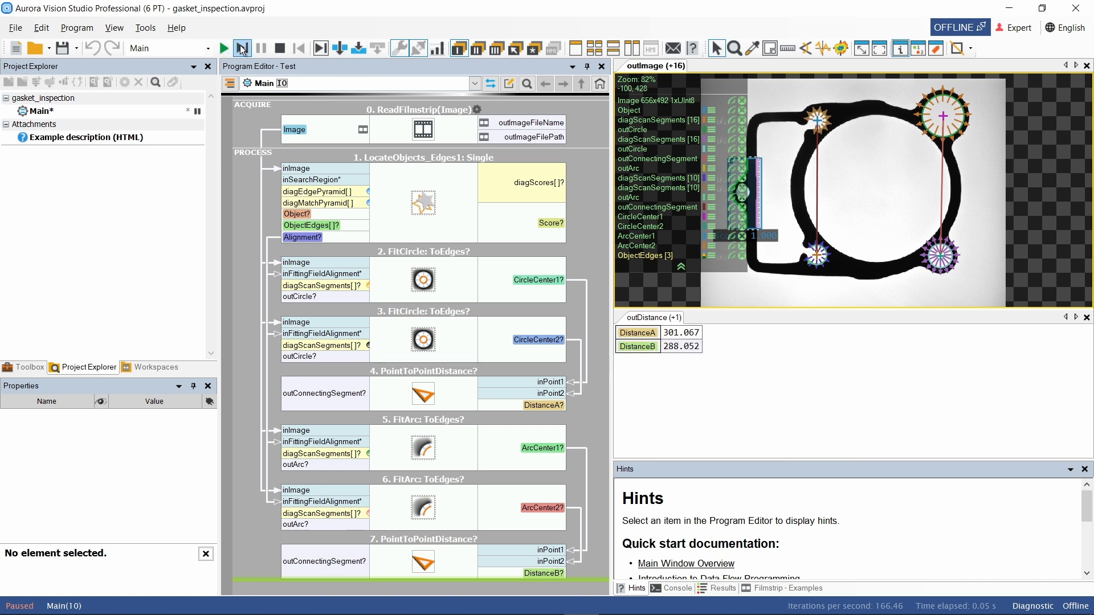
click(240, 45)
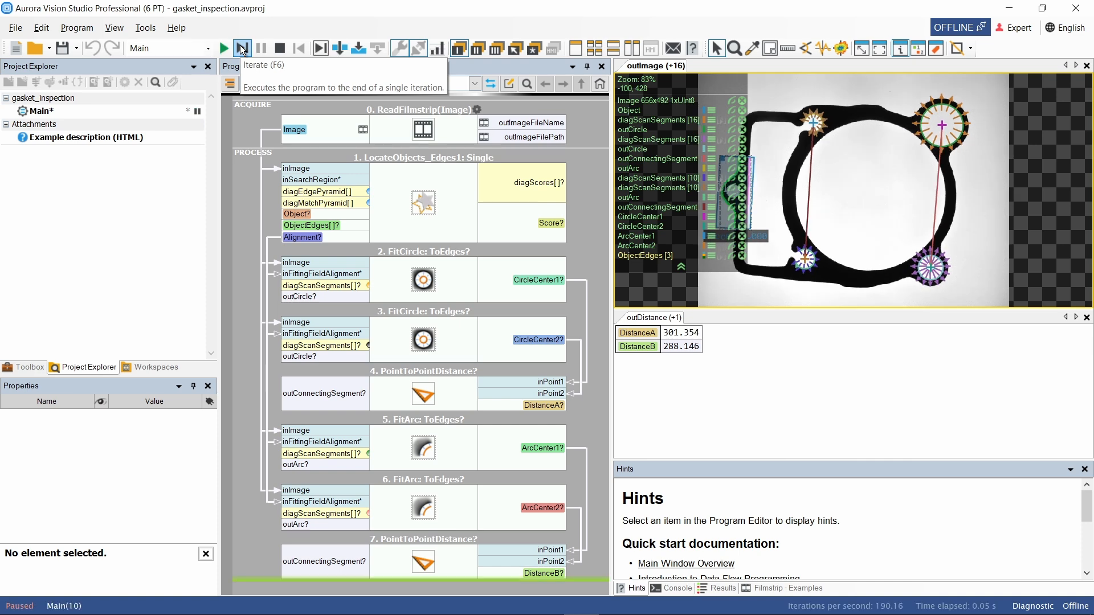
click(240, 45)
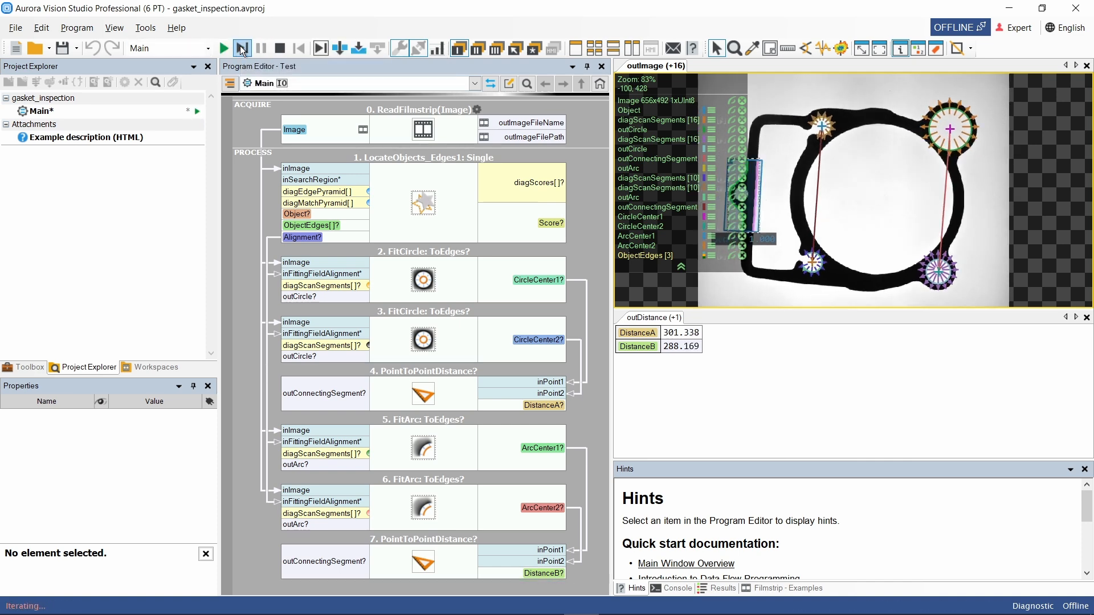
click(241, 49)
click(240, 49)
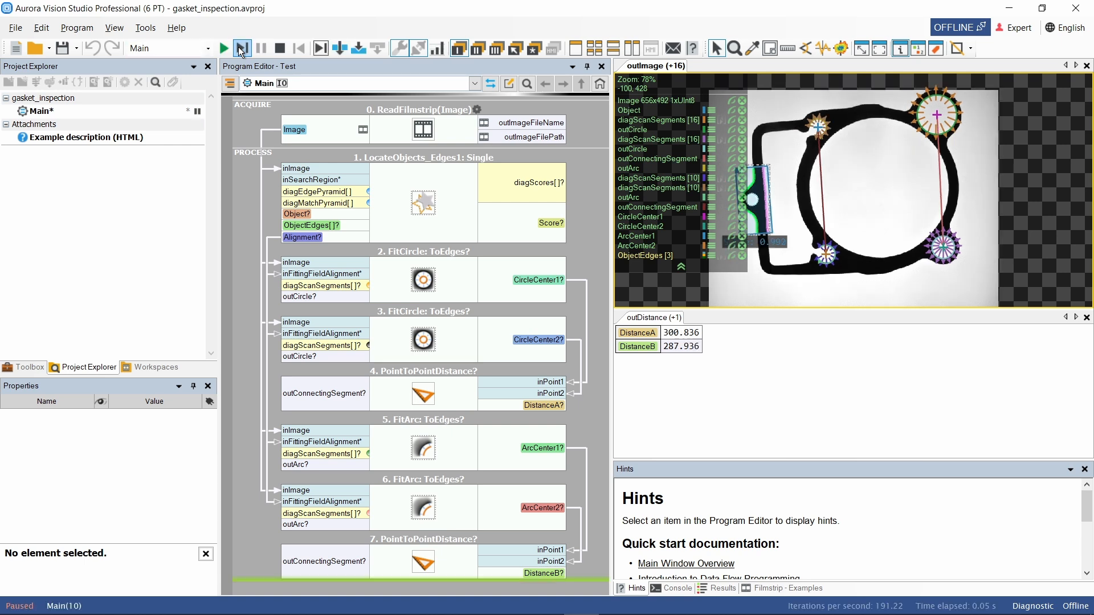
click(241, 49)
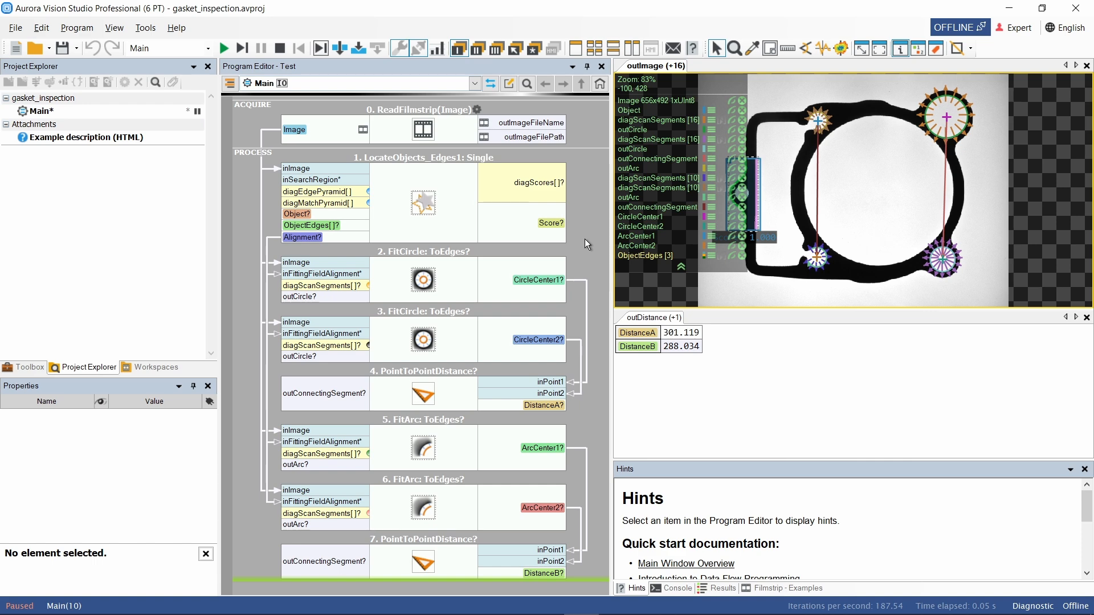
Stop the program, read the Gasket Inspection description page in the example browser, and close the browser
click(16, 27)
click(70, 75)
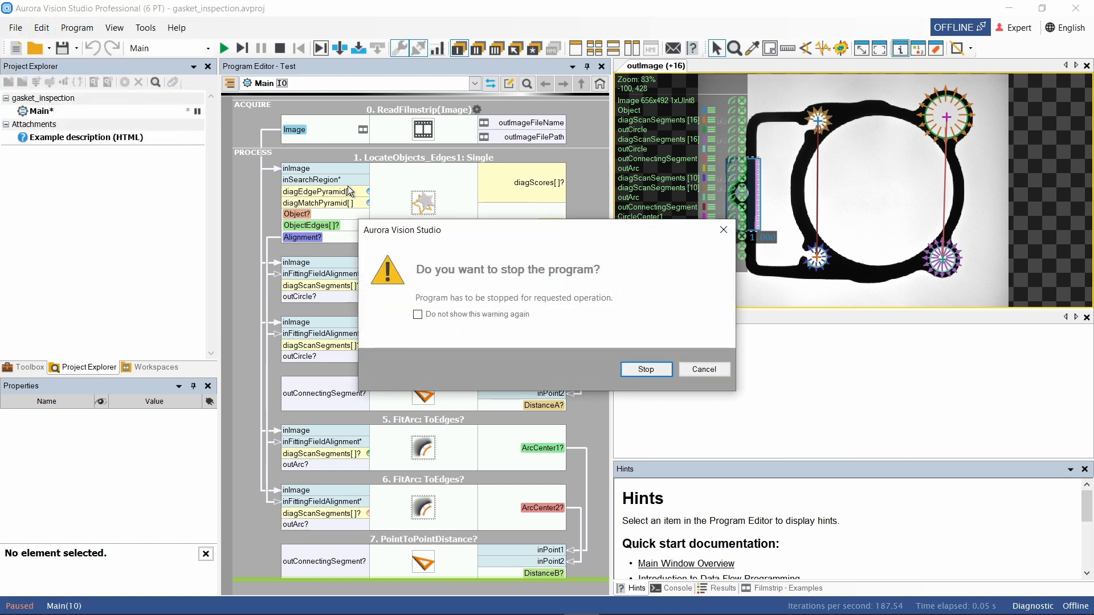
click(641, 369)
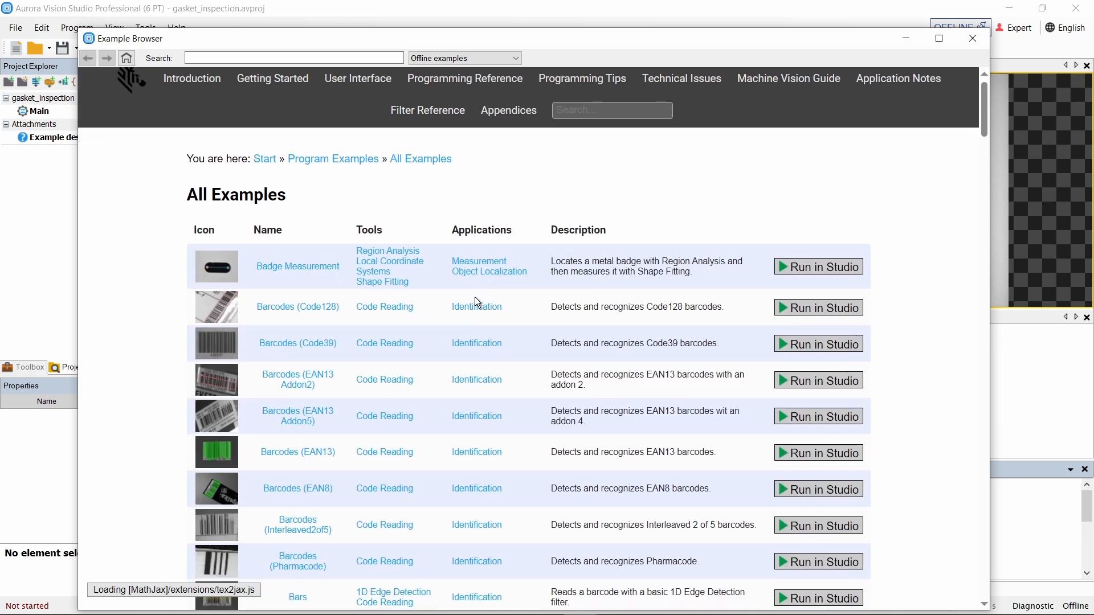
scroll(418, 309, down, 5)
scroll(418, 309, down, 10)
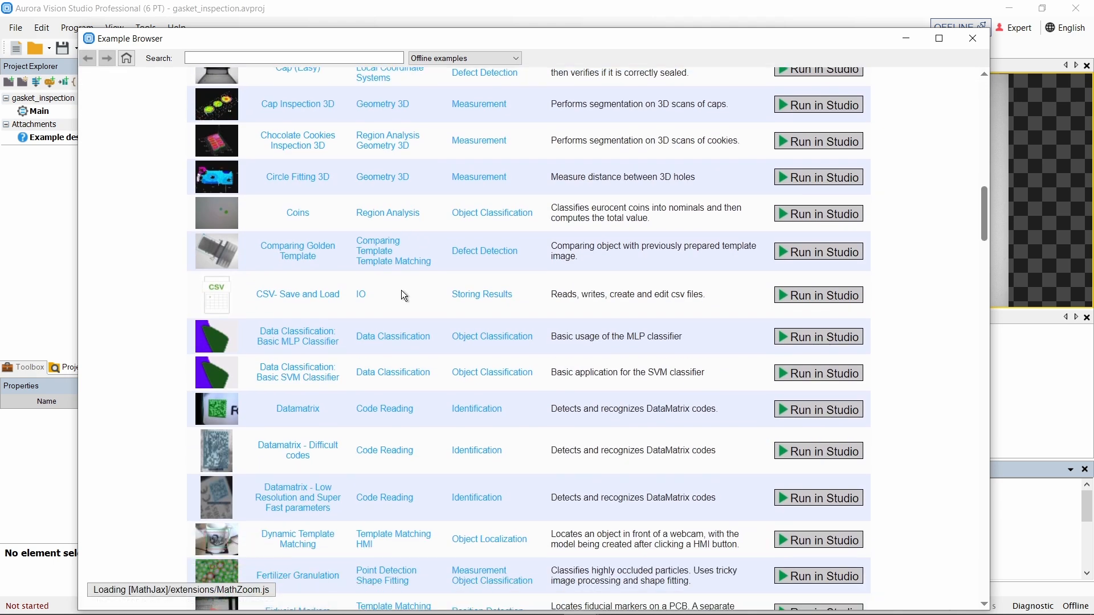
scroll(401, 286, down, 3)
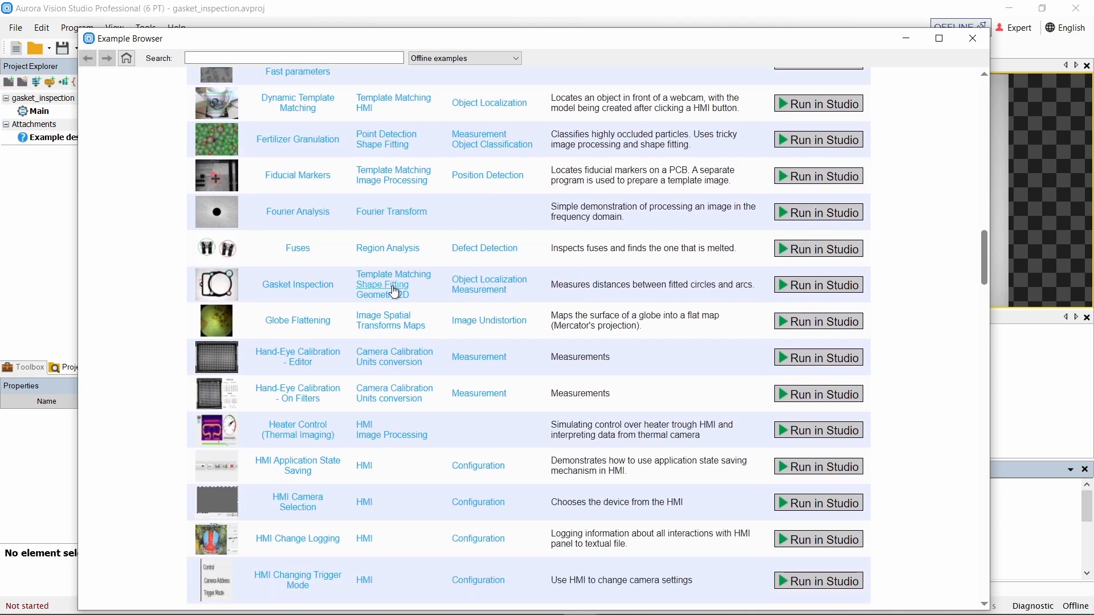
click(293, 285)
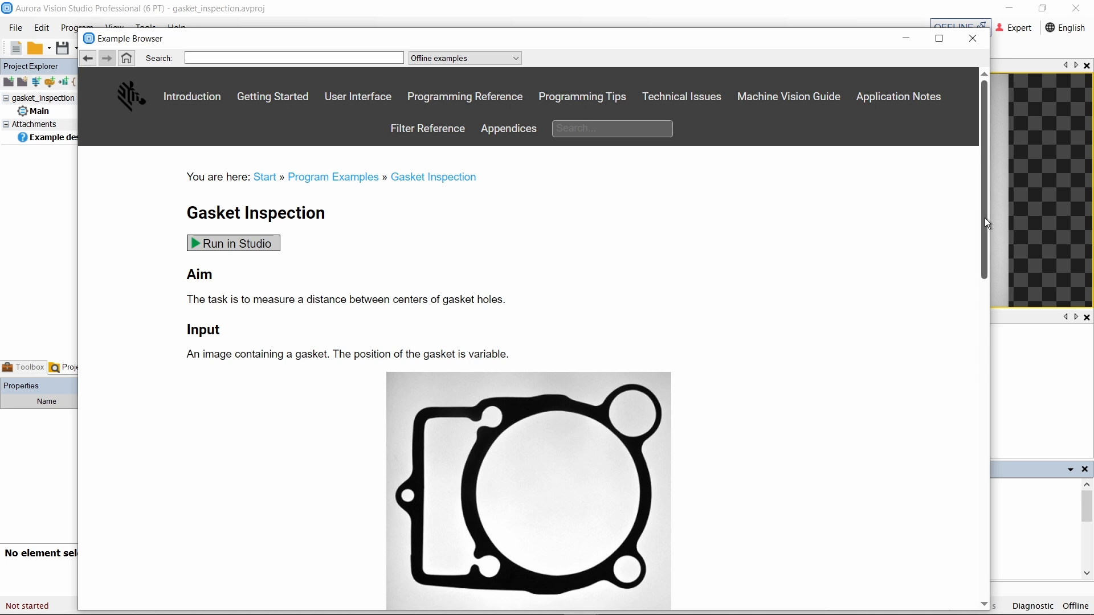
drag(986, 219, 949, 201)
click(970, 38)
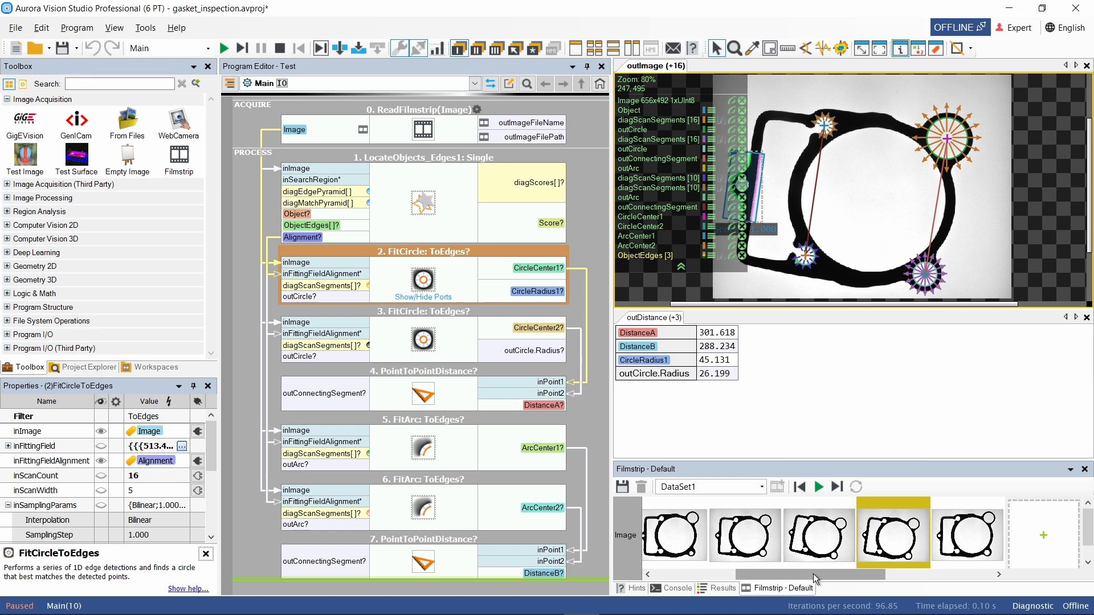
Load the gasket image after the current one in DataSet1 and examine the circle and arc fits around its holes up close
mouse_move(812, 573)
mouse_down()
mouse_move(716, 579)
mouse_move(943, 569)
mouse_move(826, 566)
mouse_move(836, 569)
mouse_up()
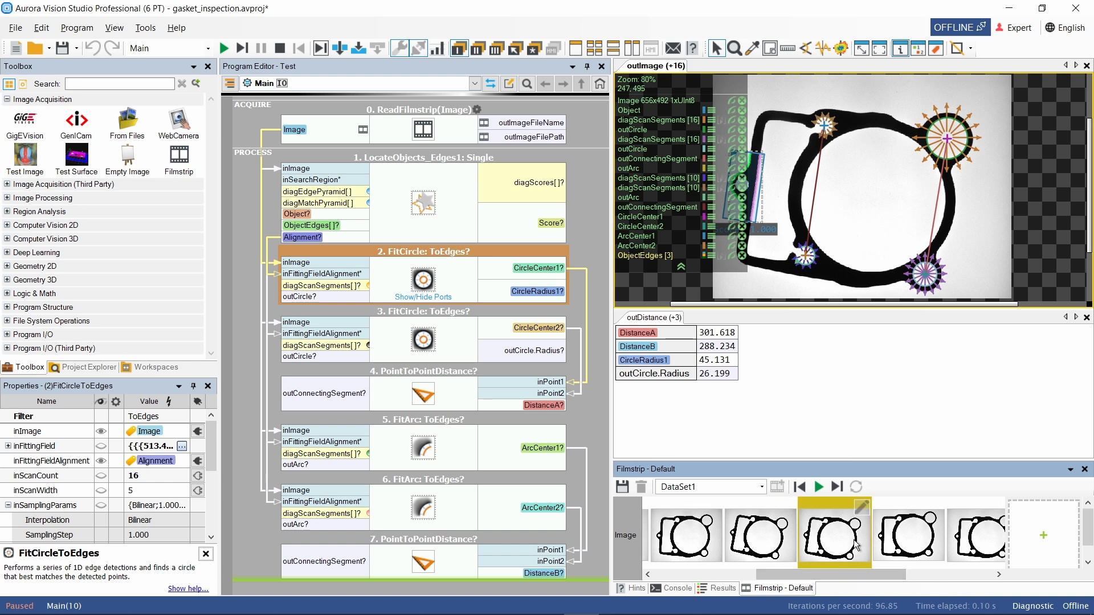
click(902, 539)
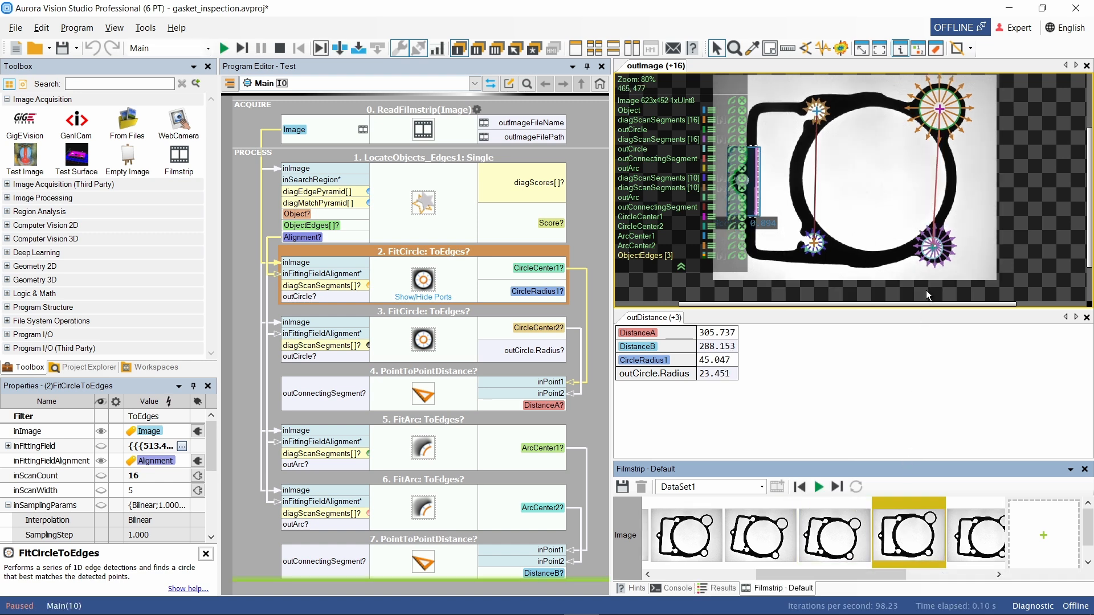
scroll(921, 267, up, 3)
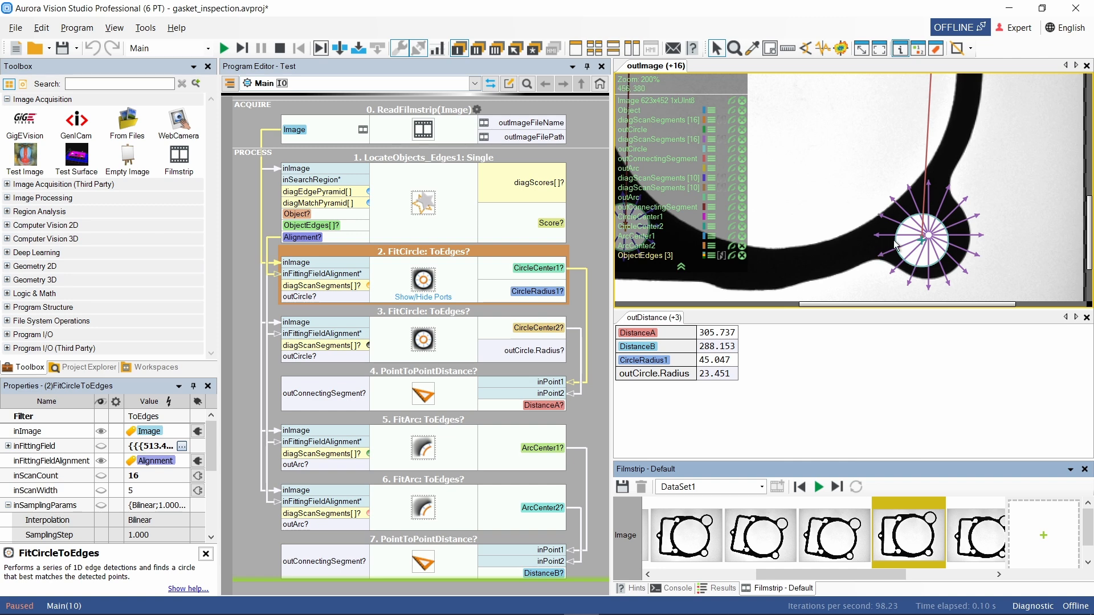
scroll(911, 221, down, 1)
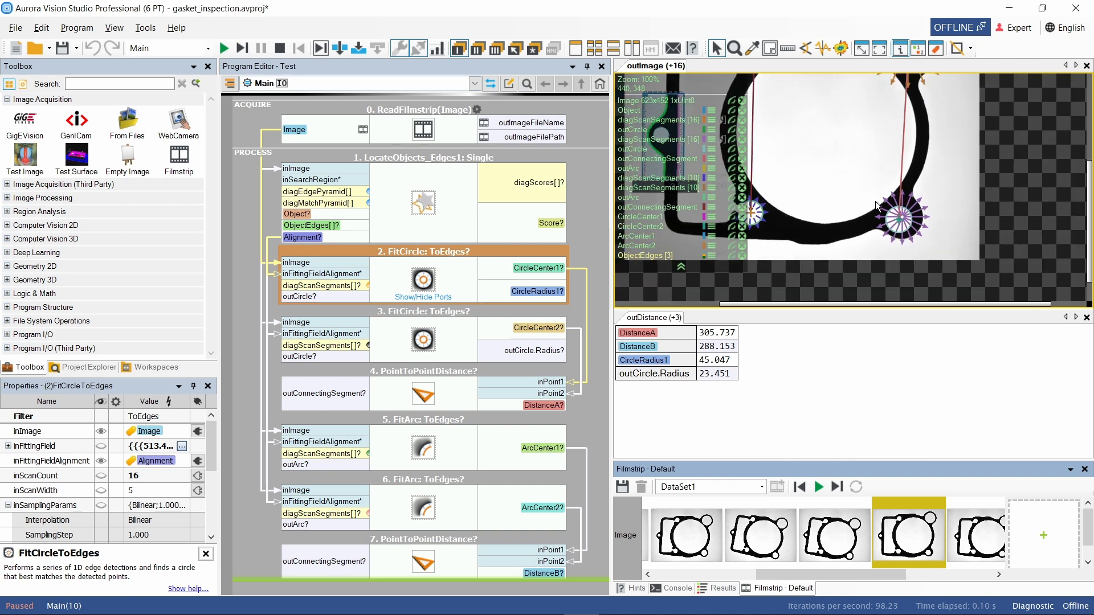
drag(859, 133, 897, 160)
scroll(885, 167, down, 1)
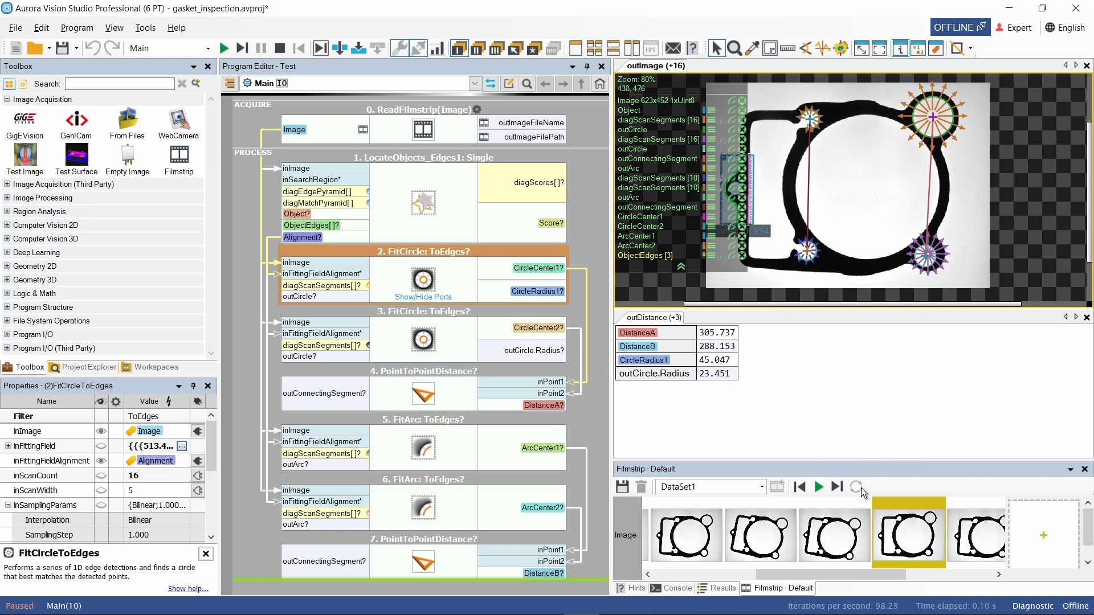
Switch between other gasket images in DataSet1, ending on the second-to-last one, to compare the measured distances and radii
click(834, 546)
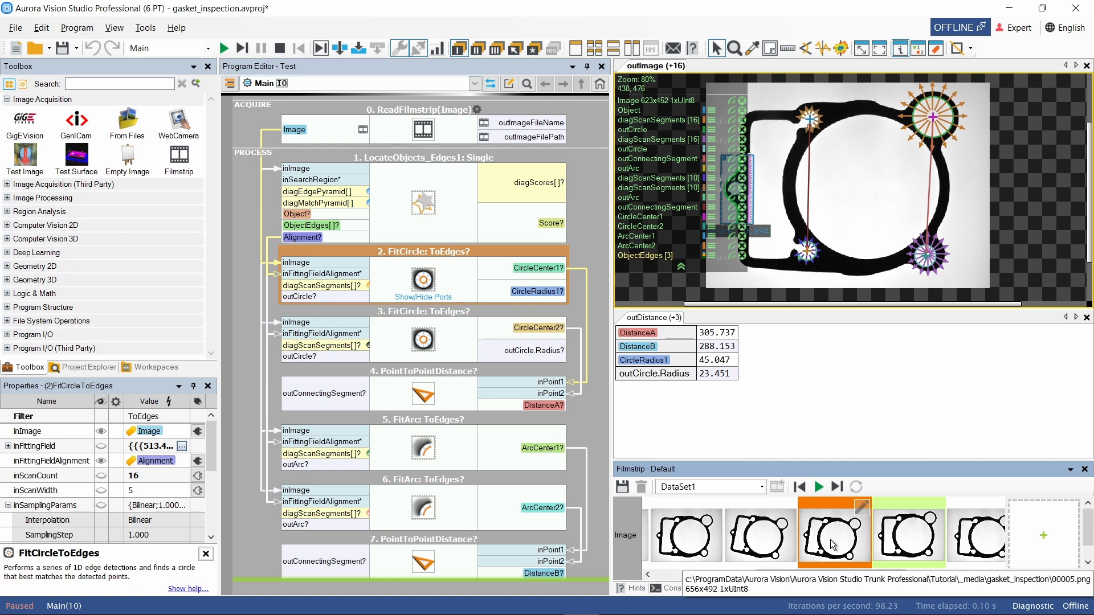
click(754, 552)
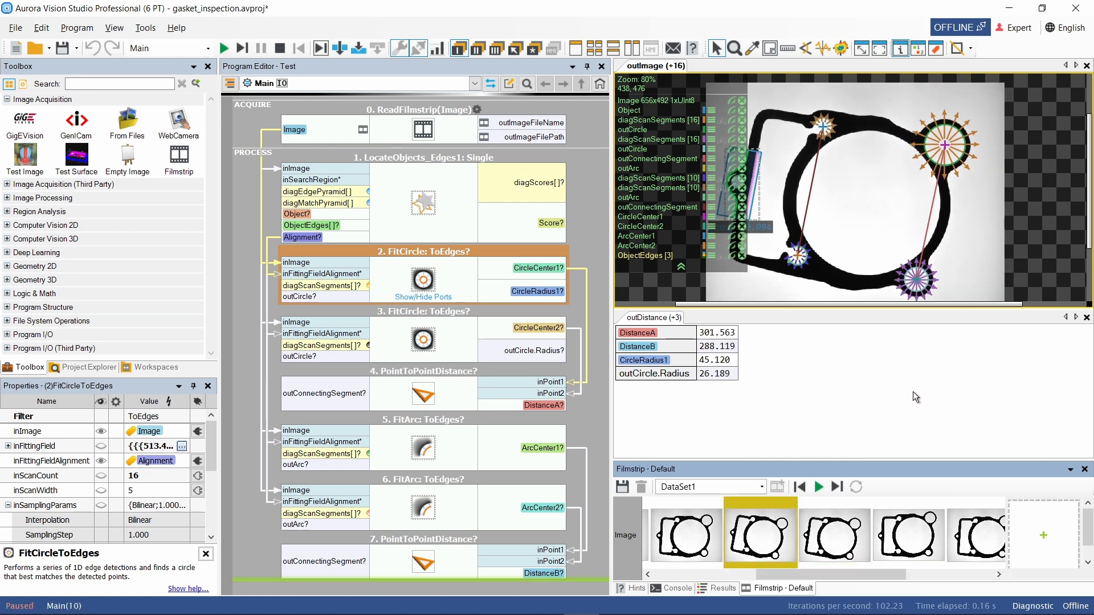
scroll(932, 506, down, 1)
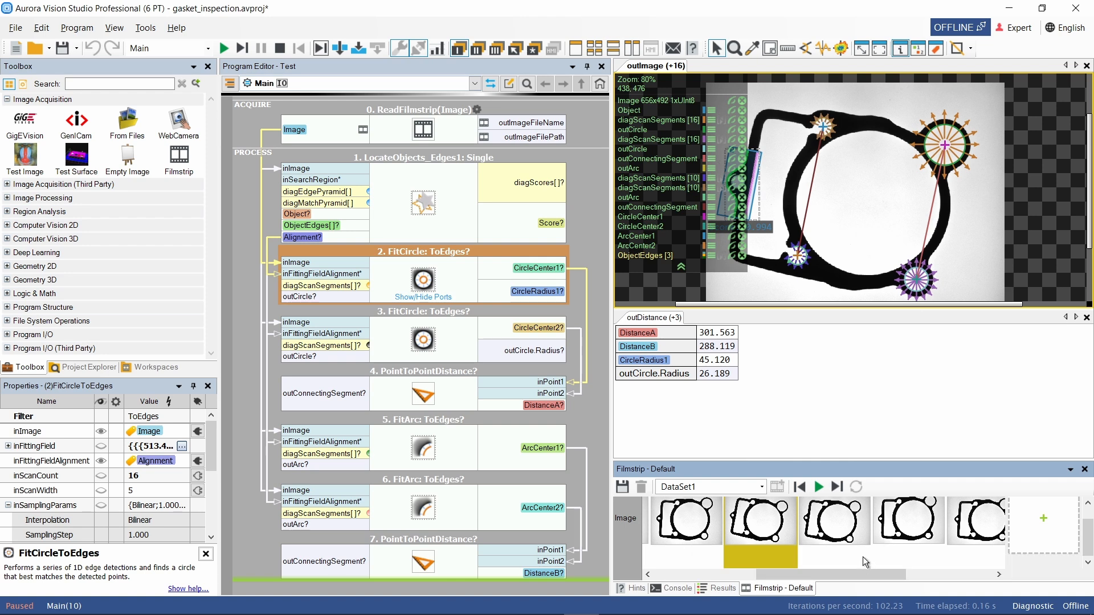
drag(864, 575, 950, 575)
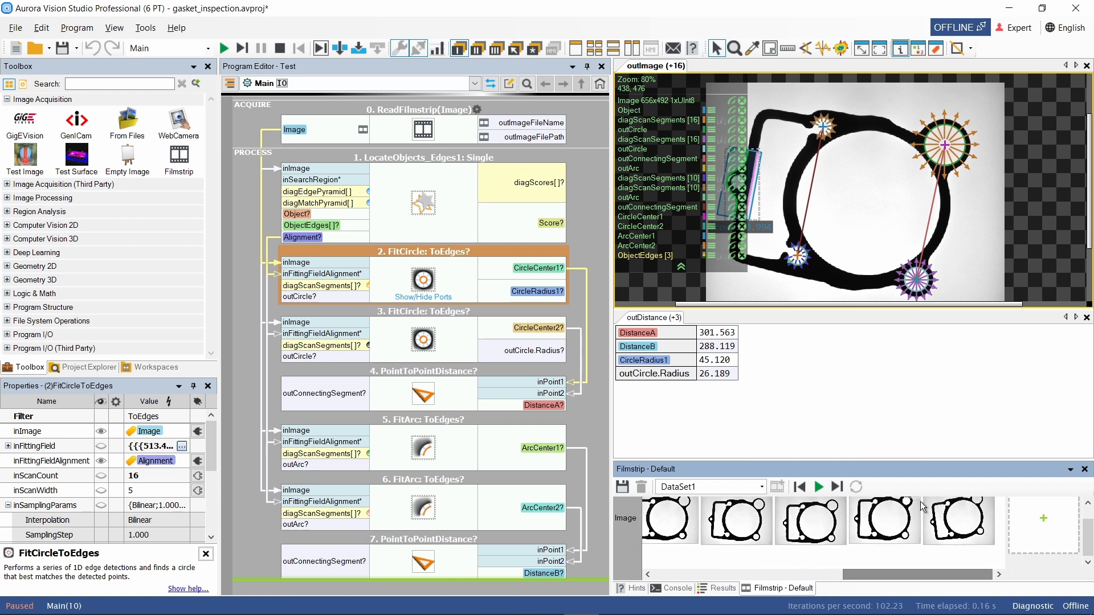
click(921, 506)
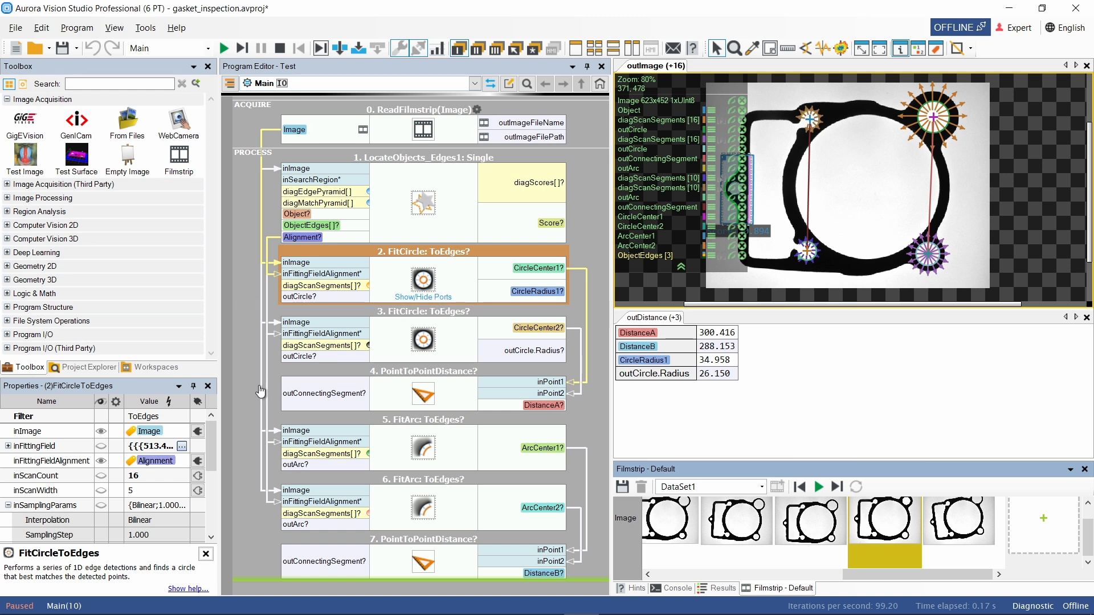
Examine the first circle-fitting filter's fitting field and the Radius property output of outCircle on the second circle-fitting filter
click(145, 447)
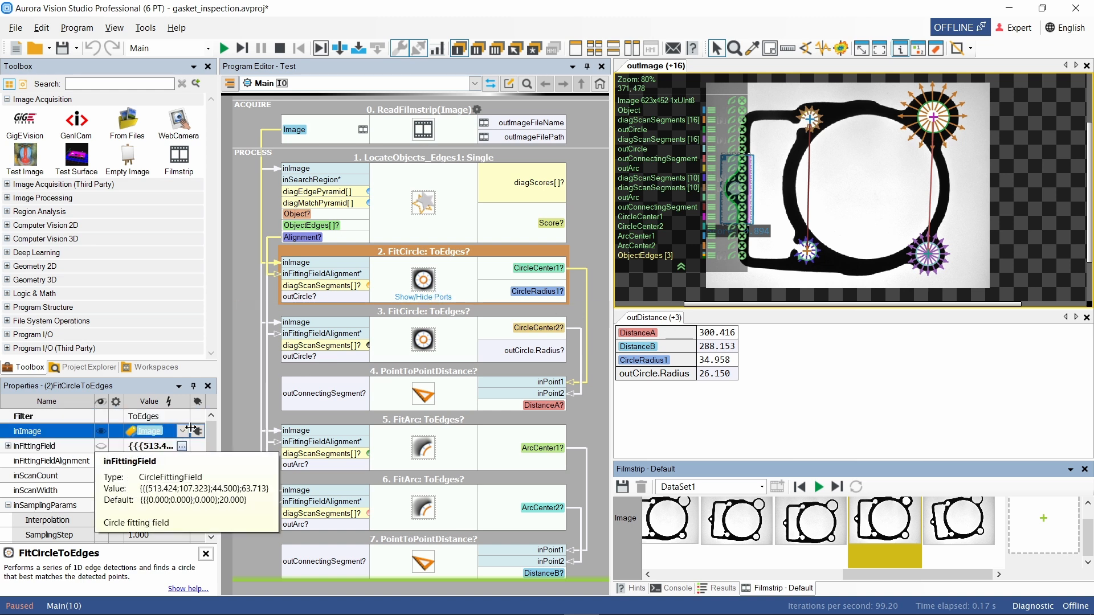
click(463, 349)
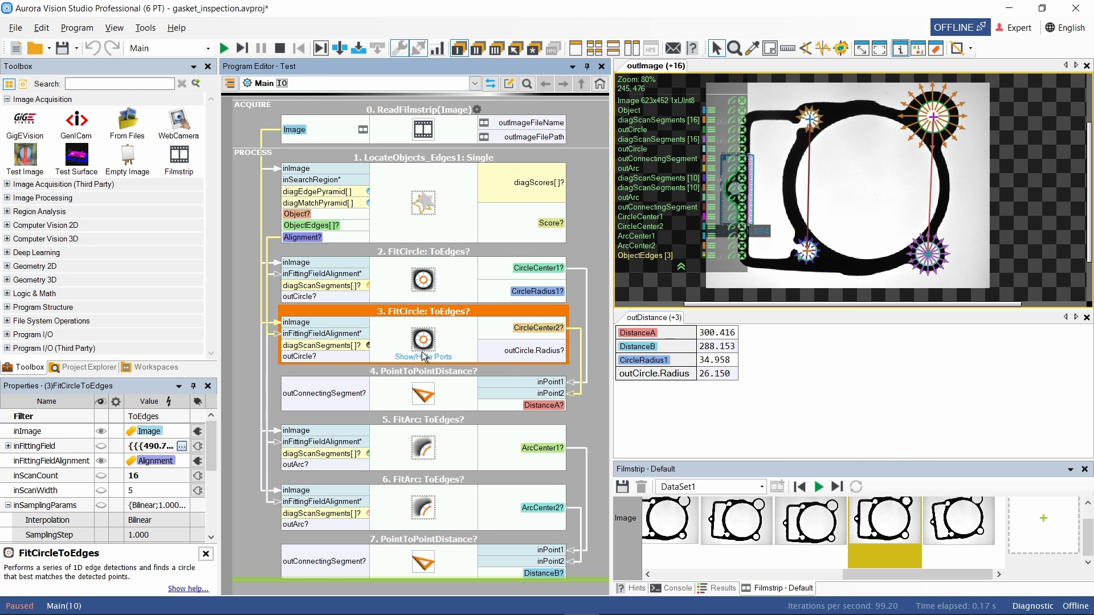
click(326, 357)
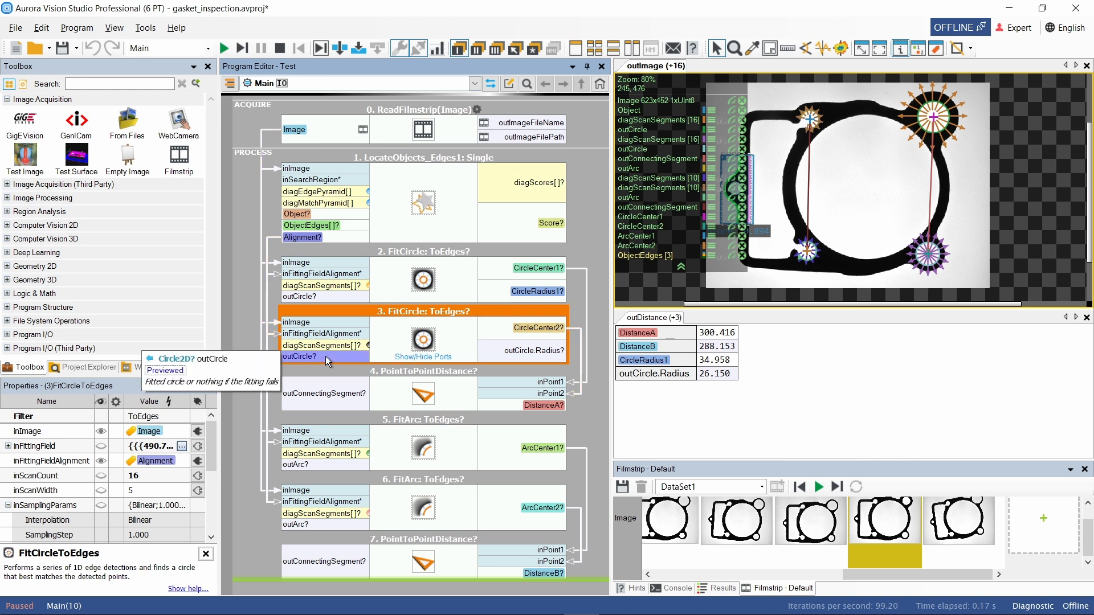
right_click(326, 356)
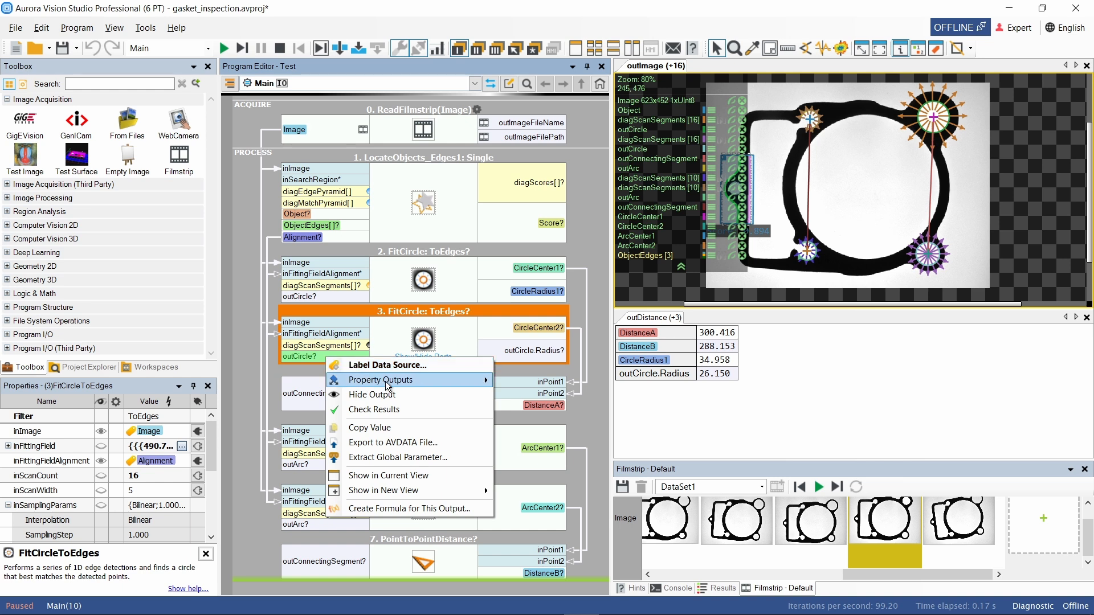
mouse_move(486, 381)
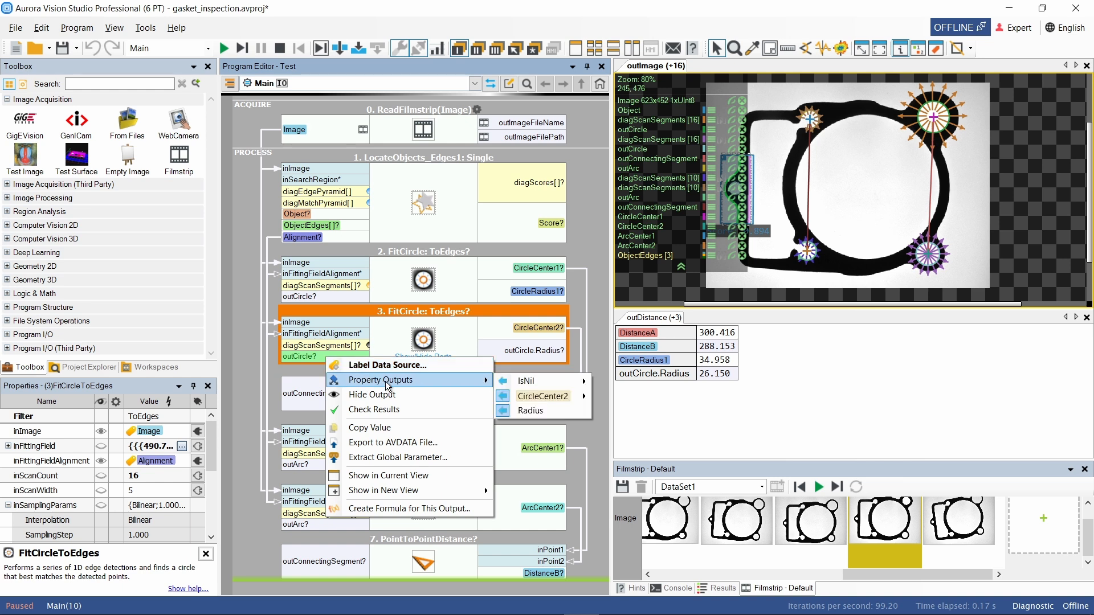
click(541, 410)
click(542, 409)
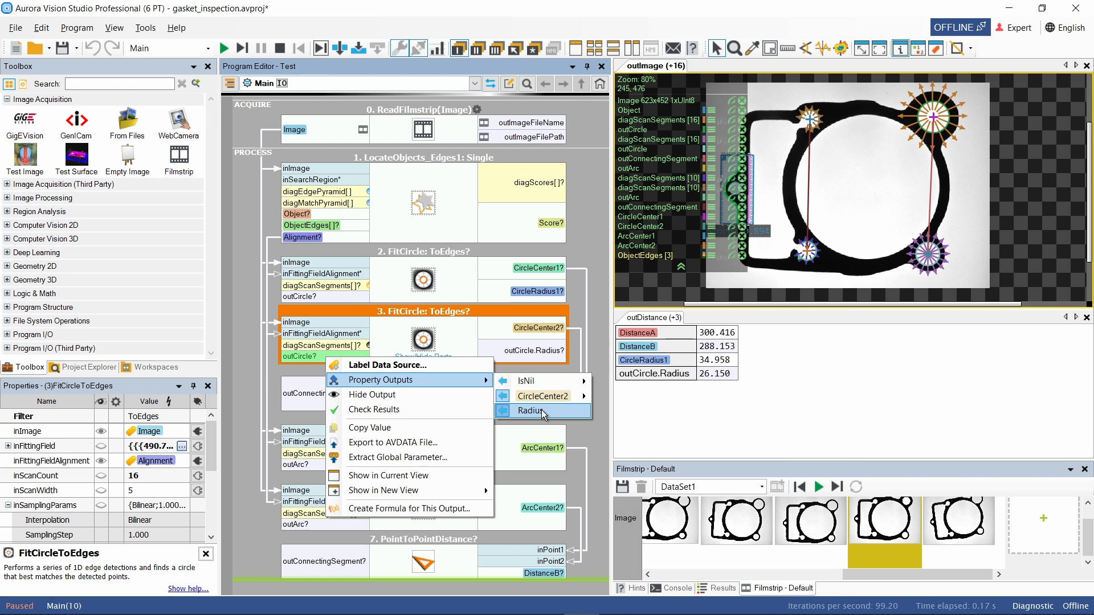
click(542, 358)
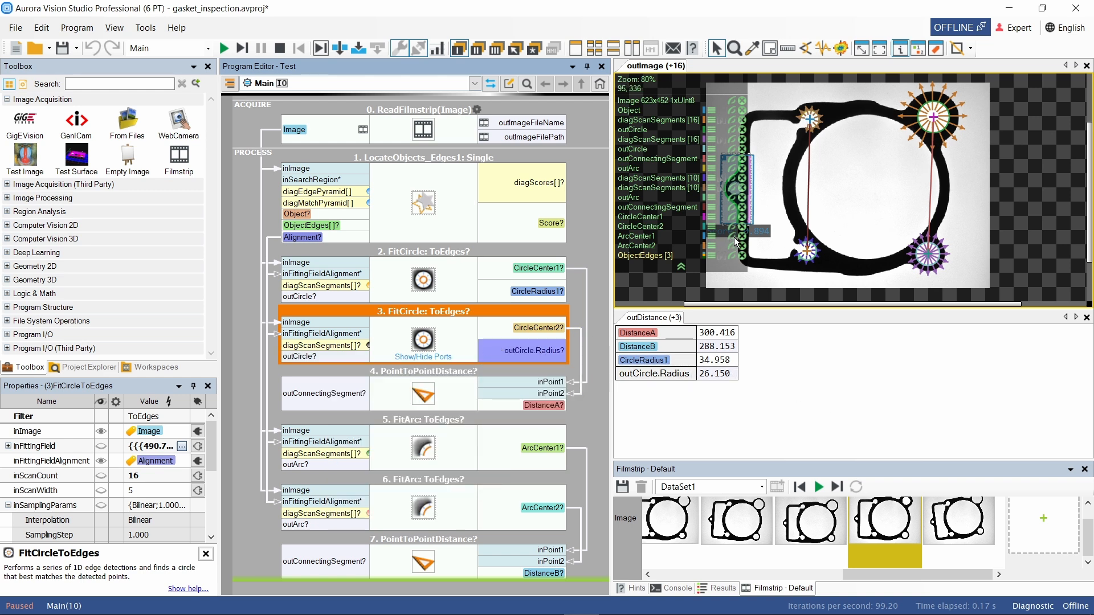
Label the outCircle.Radius output of the second circle-fitting filter as CircleRadius2
right_click(527, 354)
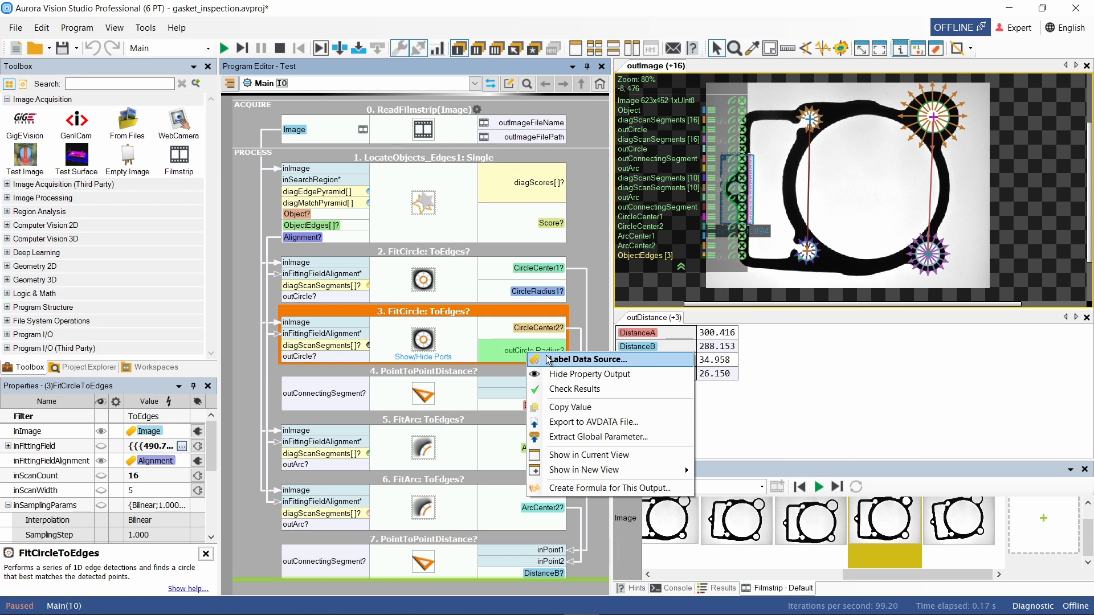
click(550, 359)
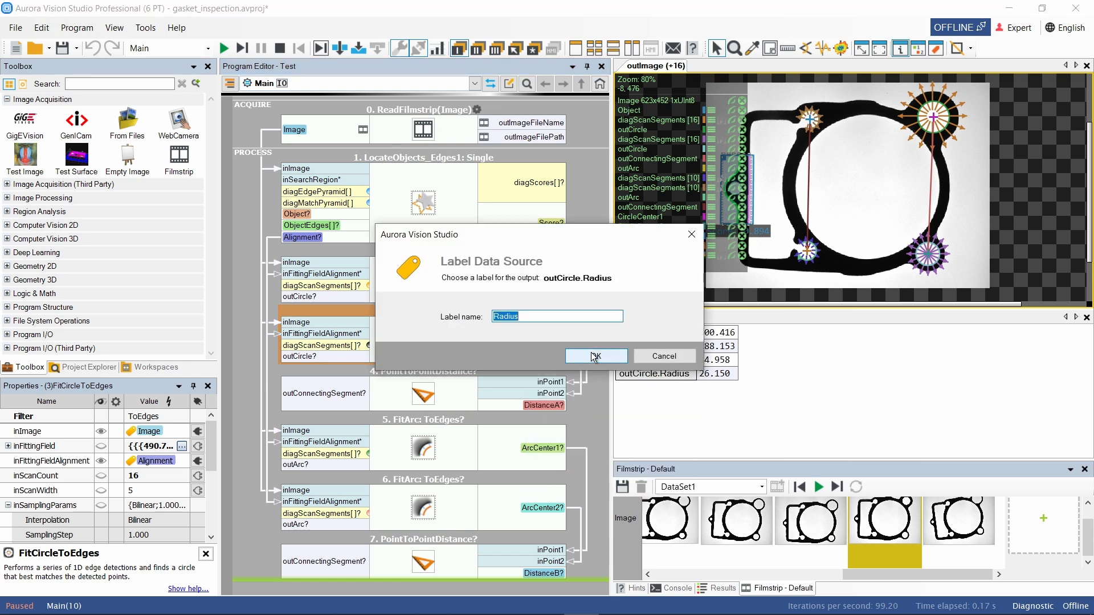
text(CircleRadius2)
click(590, 352)
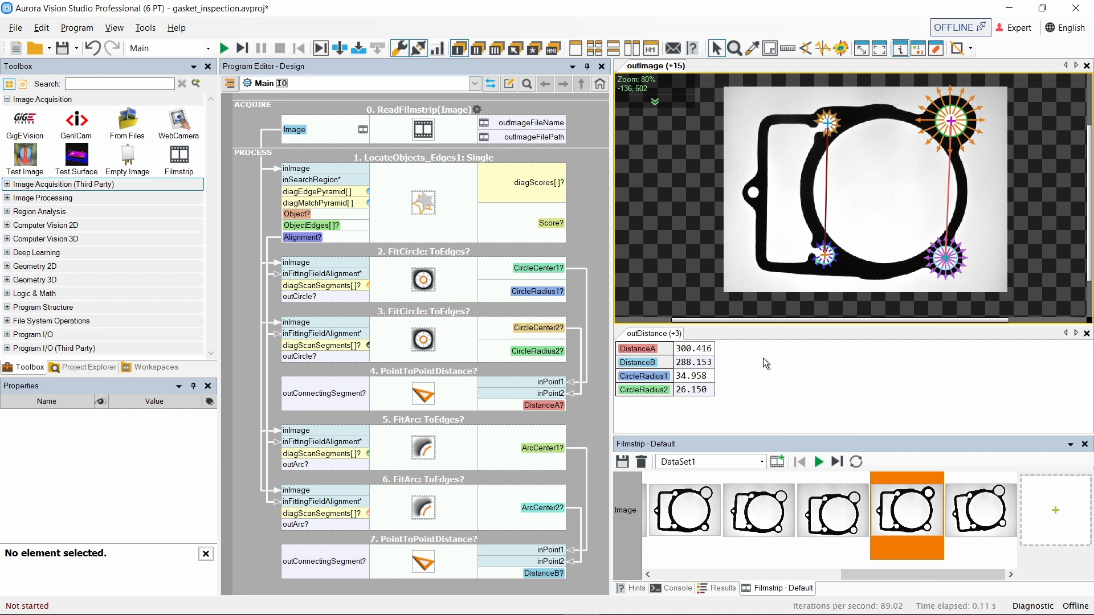
Open the standard HMI designer to view its empty canvas, and close it
click(654, 49)
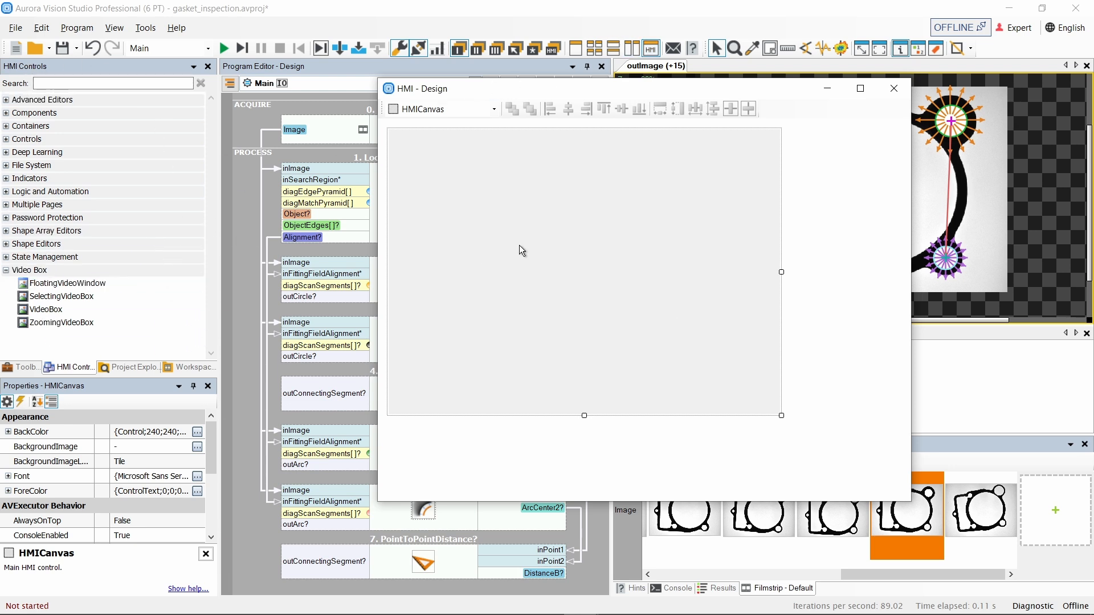
click(894, 88)
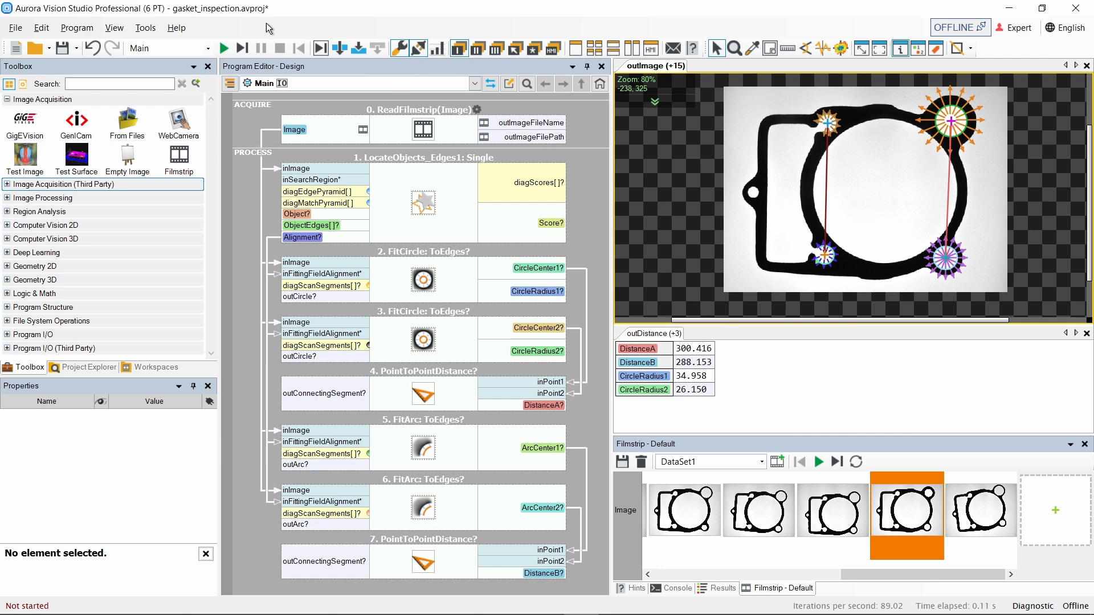
Add a Web HMI to the project using the "Titled Picture with controls" template
click(41, 33)
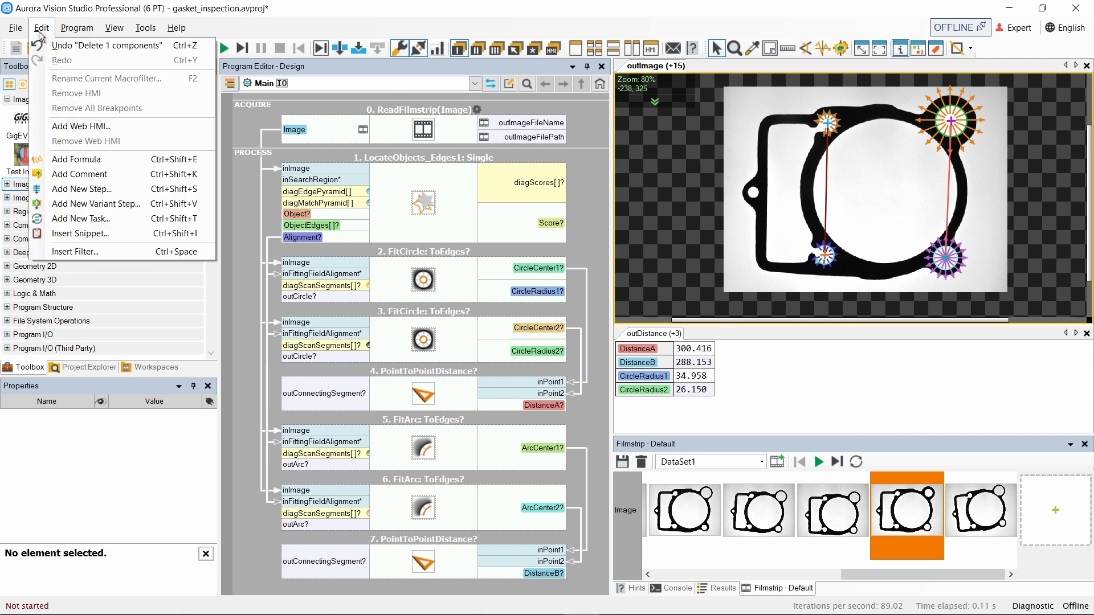
click(133, 127)
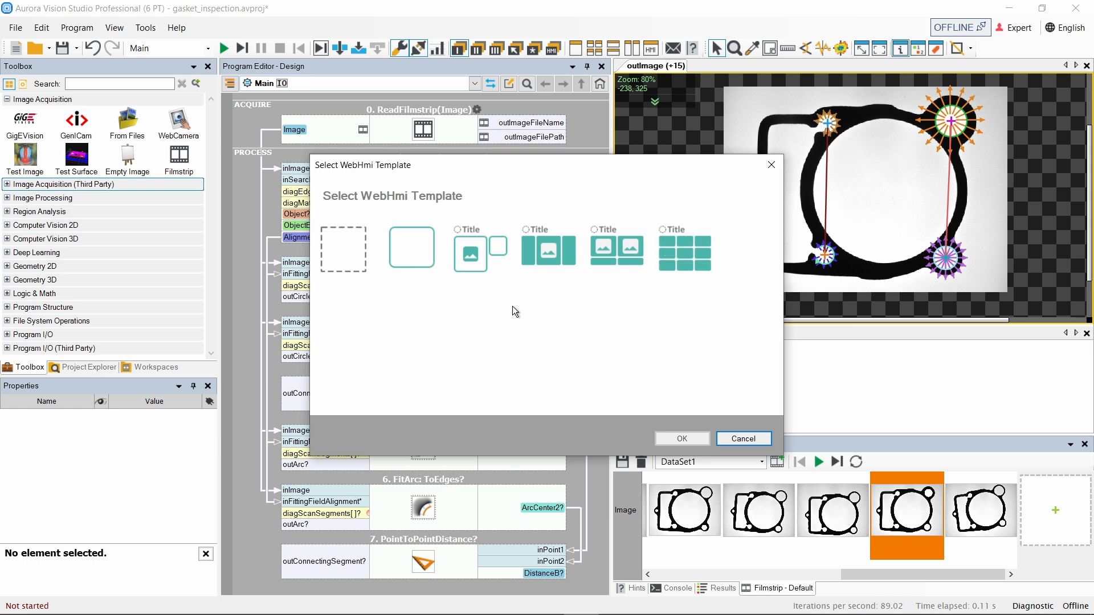
click(474, 250)
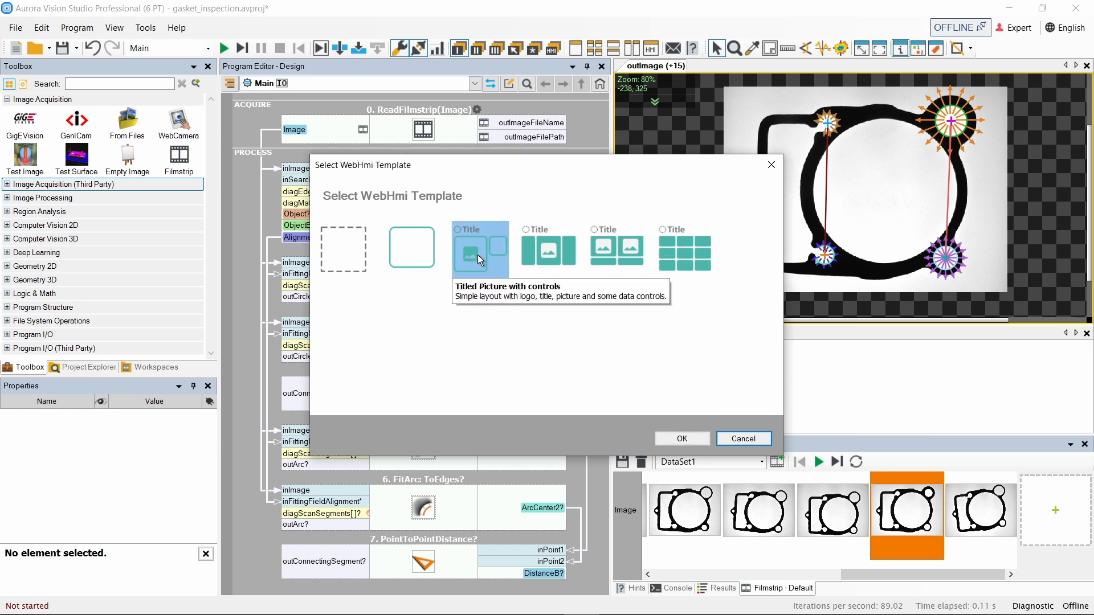
click(684, 439)
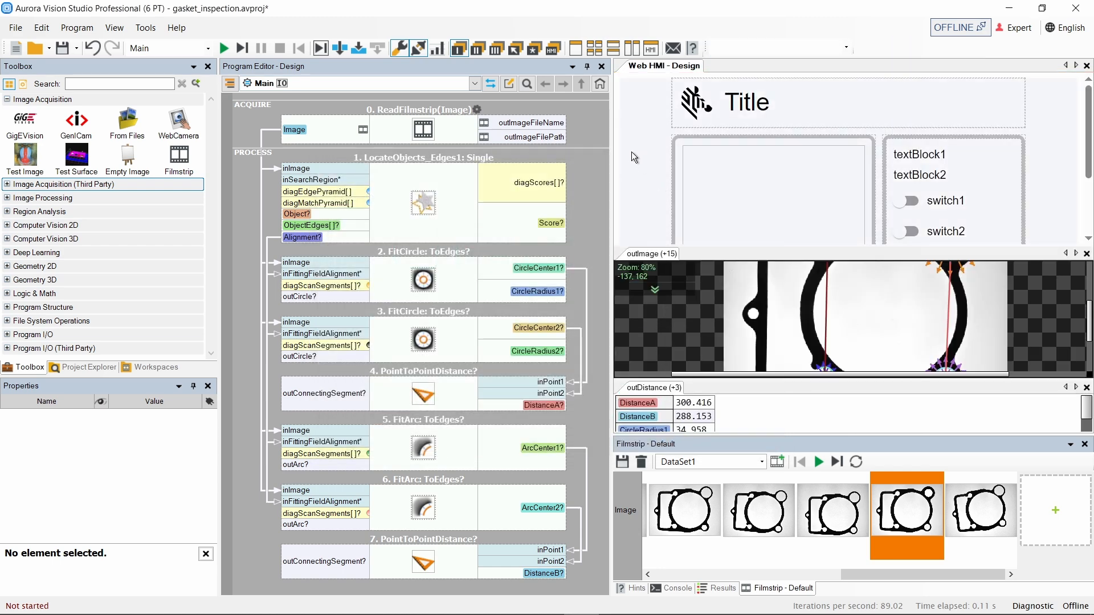
Undock the Web HMI design view and enlarge its floating window until the whole template layout fits
right_click(651, 70)
click(681, 122)
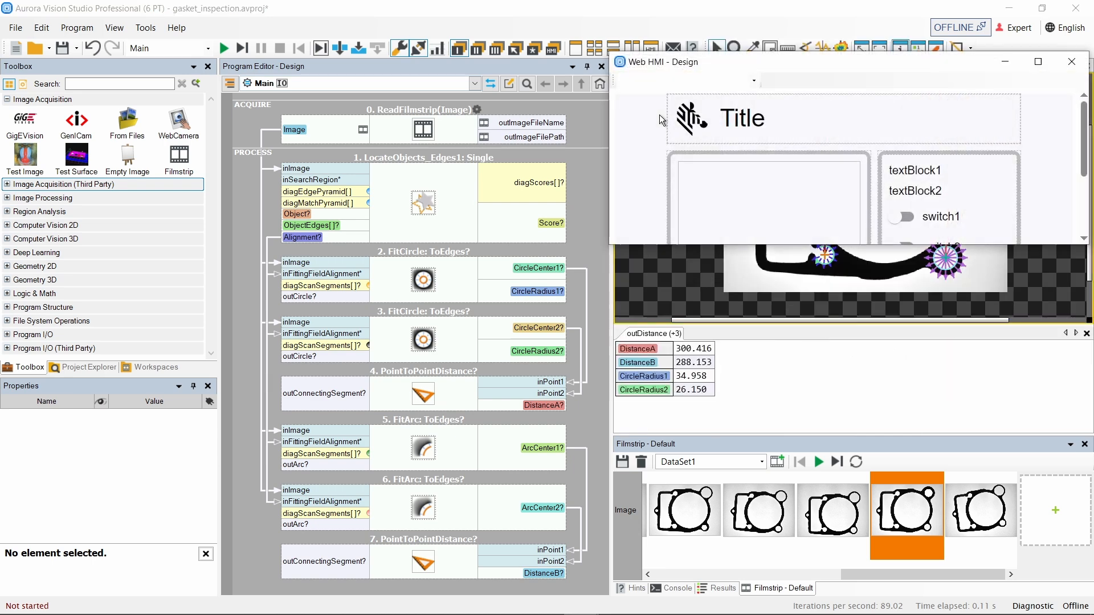
drag(680, 67, 322, 76)
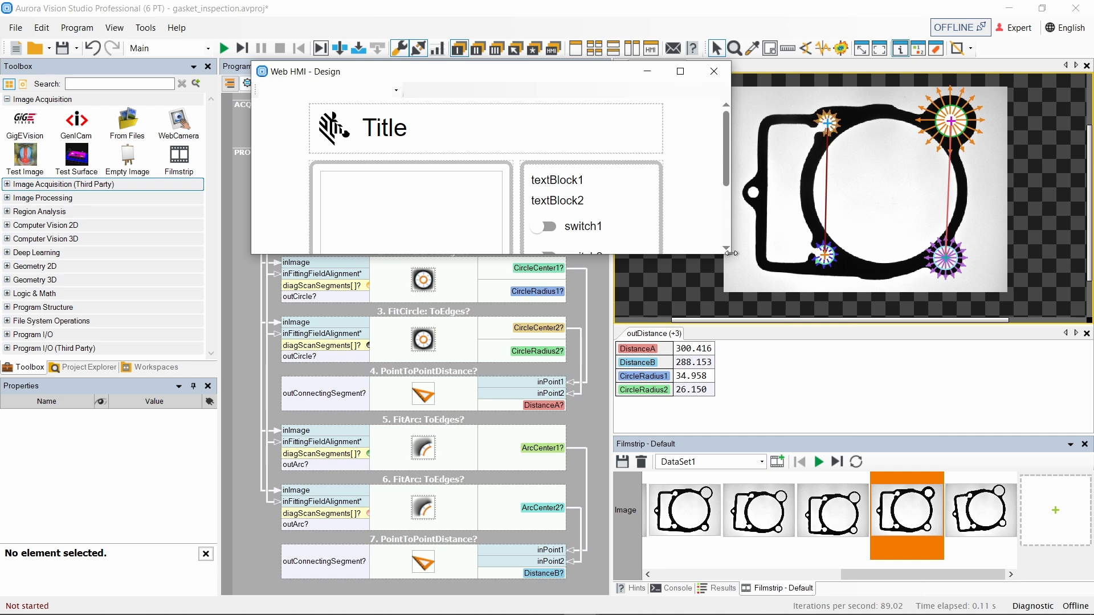
drag(730, 254, 845, 431)
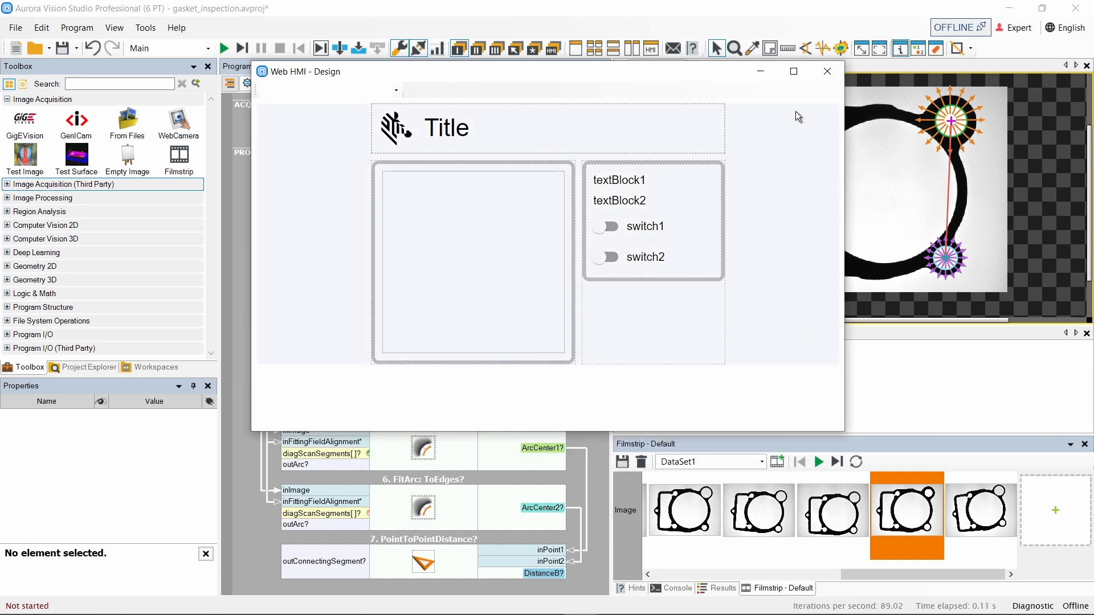
Close the Web HMI design window, and show and hide the standard HMI designer for comparison
click(828, 71)
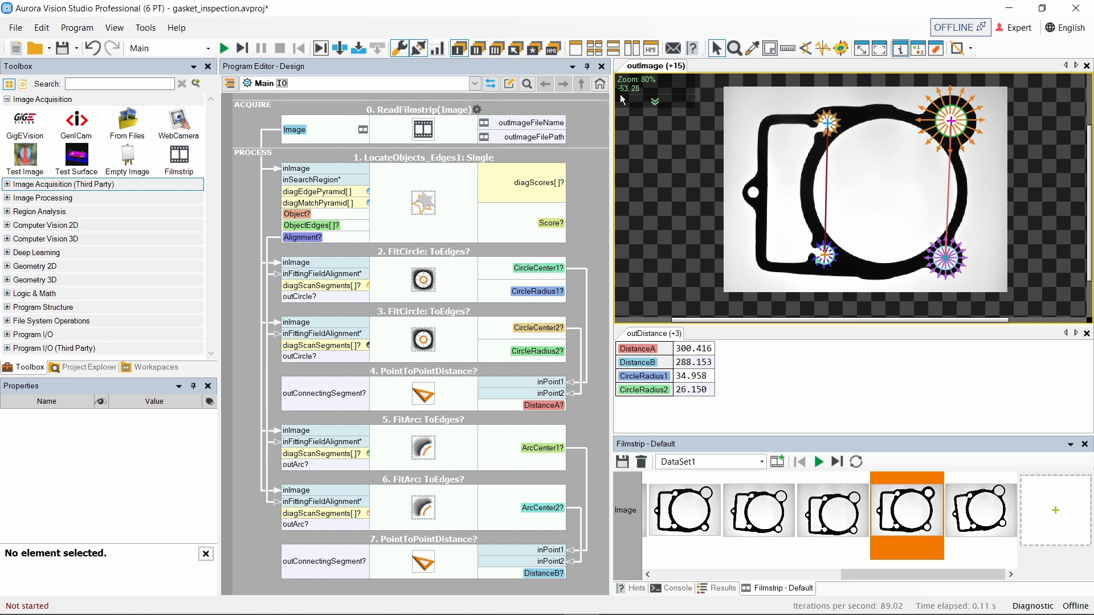
click(651, 49)
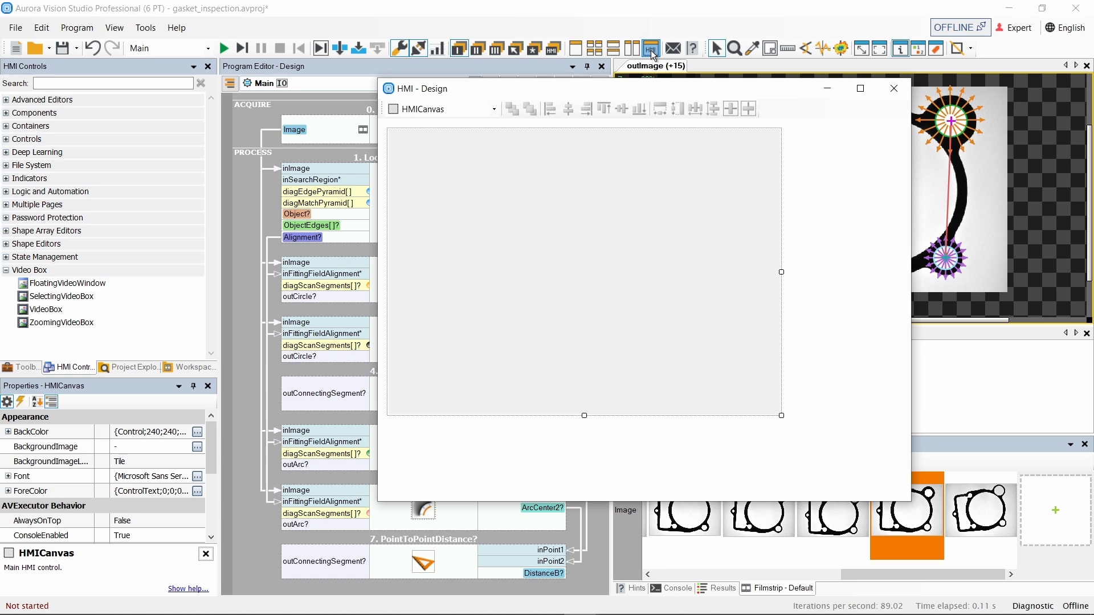
click(651, 50)
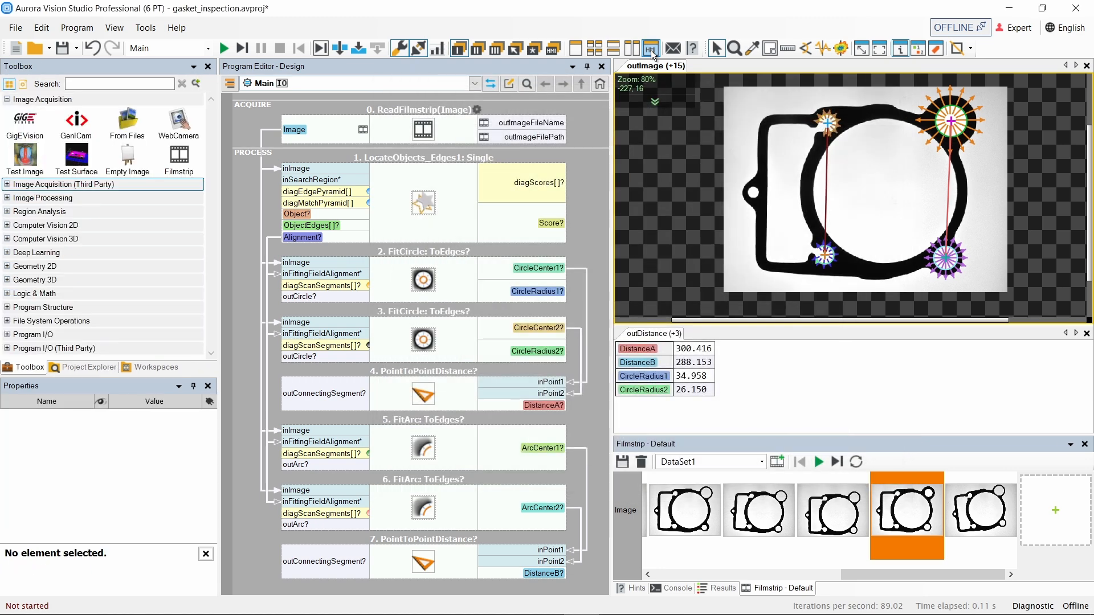
Reopen the Web HMI Designer and undock it as a floating window over the program editor
click(126, 28)
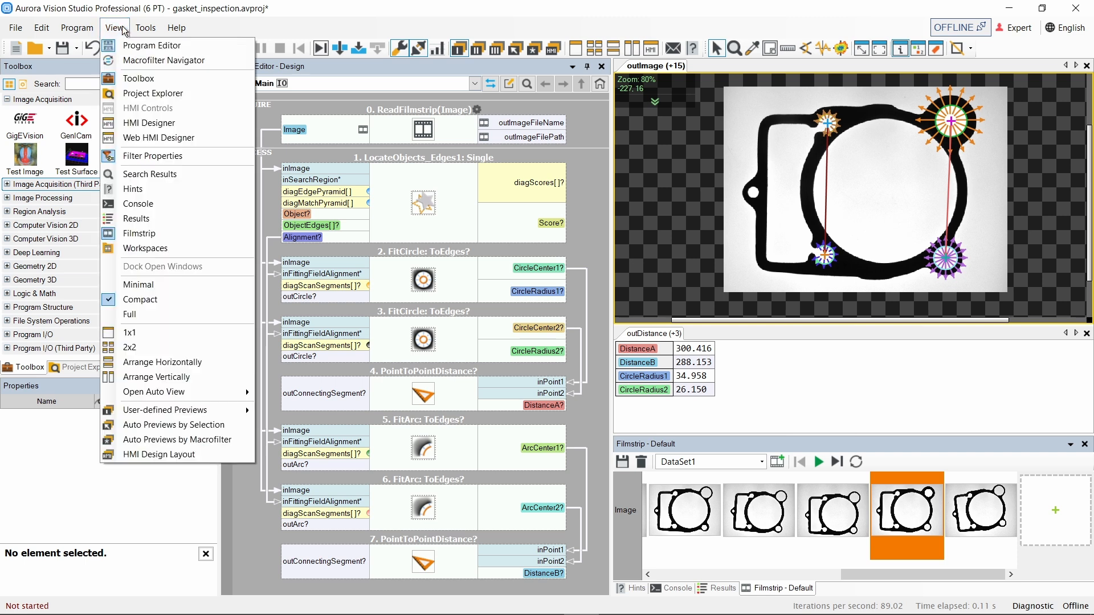
click(206, 136)
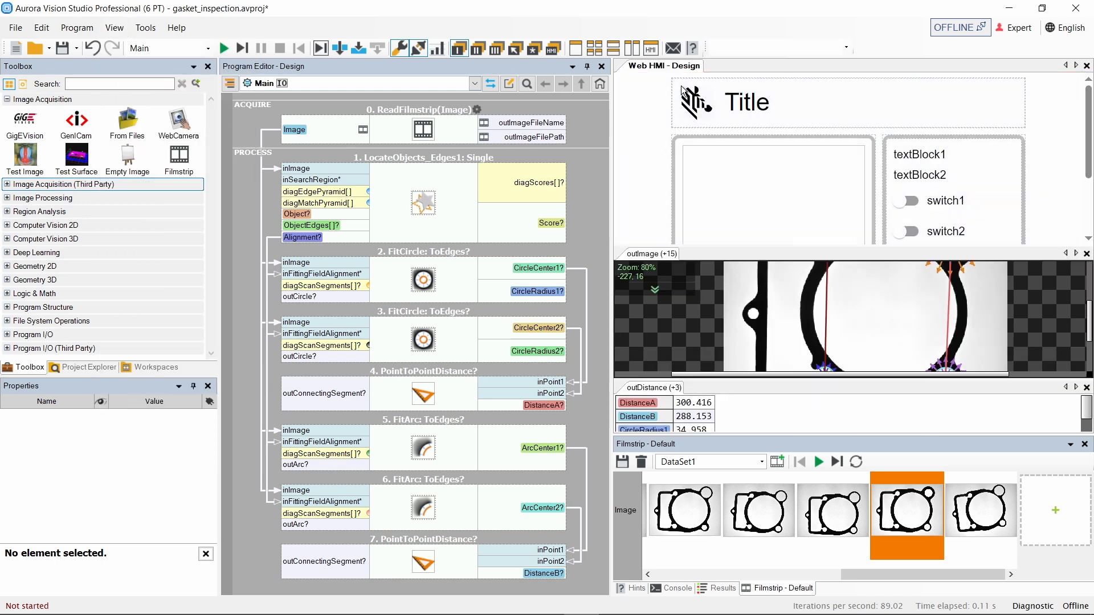
right_click(655, 68)
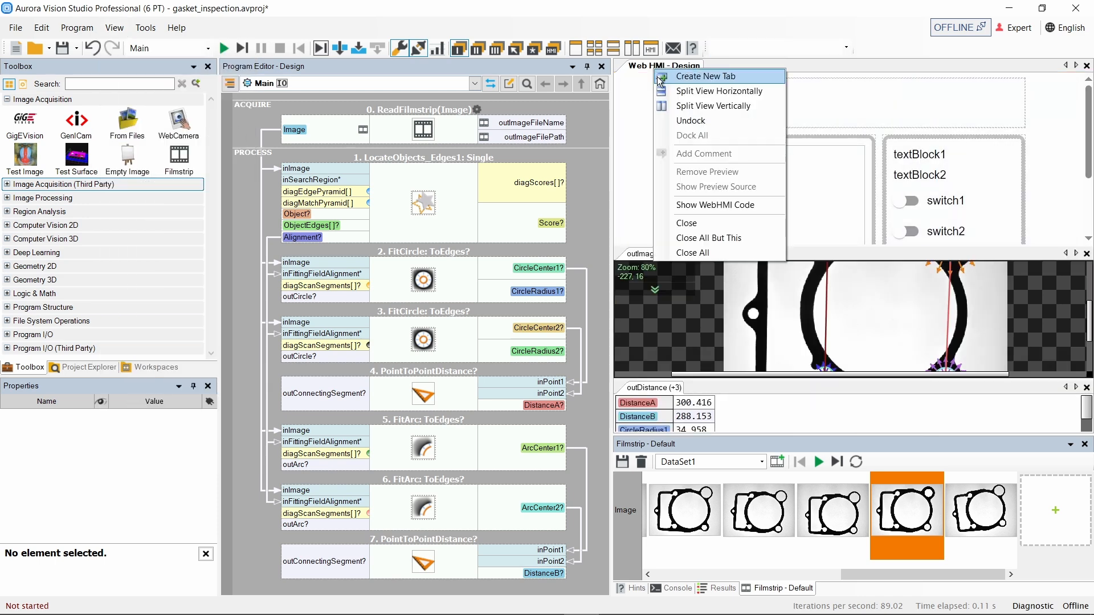
click(691, 121)
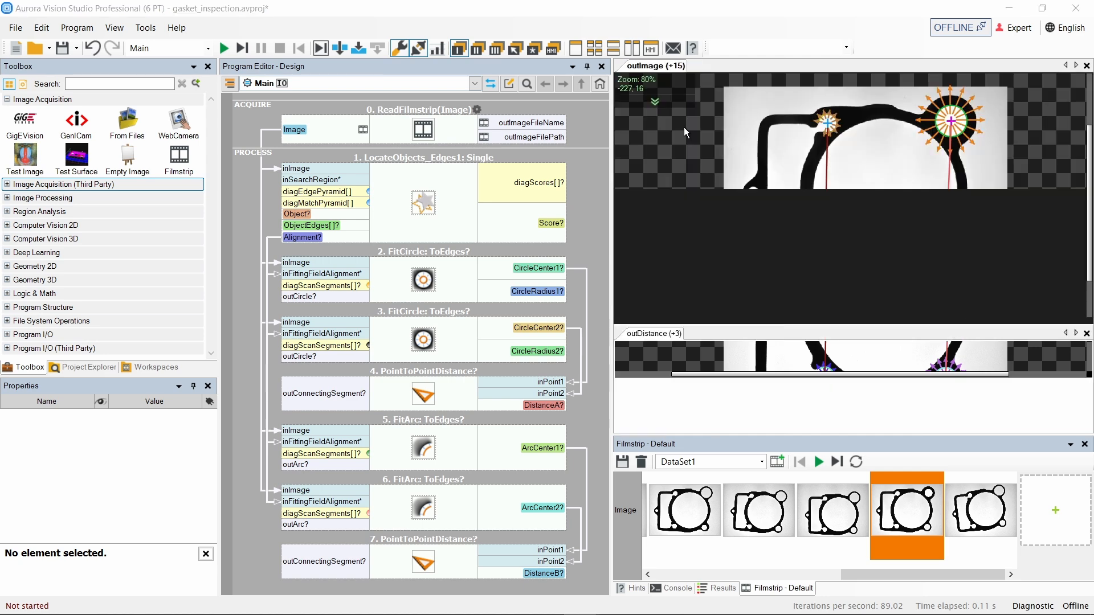
drag(538, 69, 514, 107)
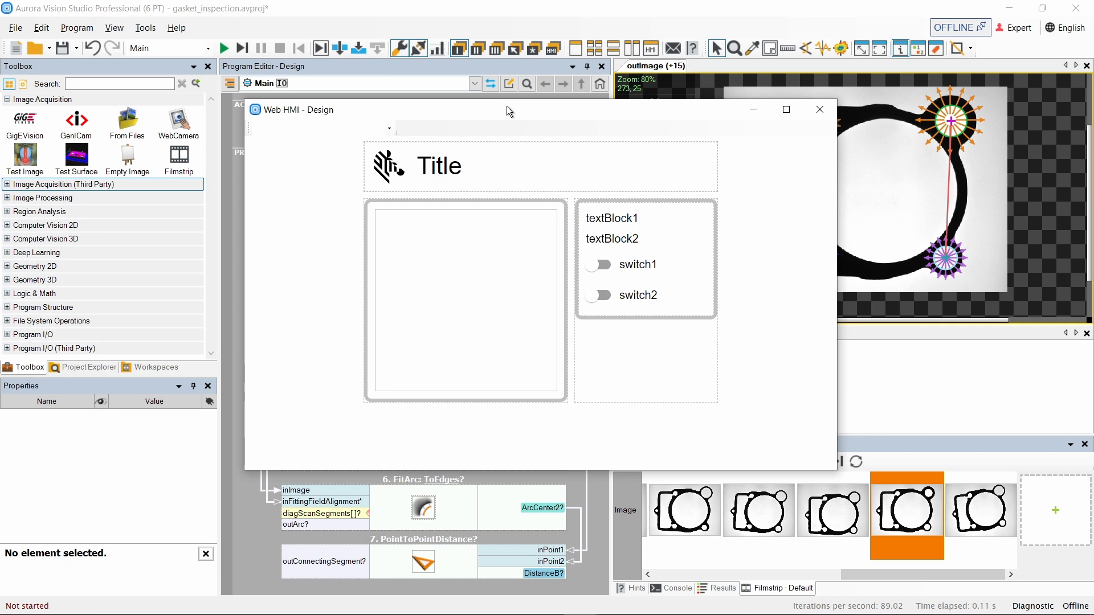
Replace the existing Web HMI with the titled three-column template that has one picture in the middle
click(40, 29)
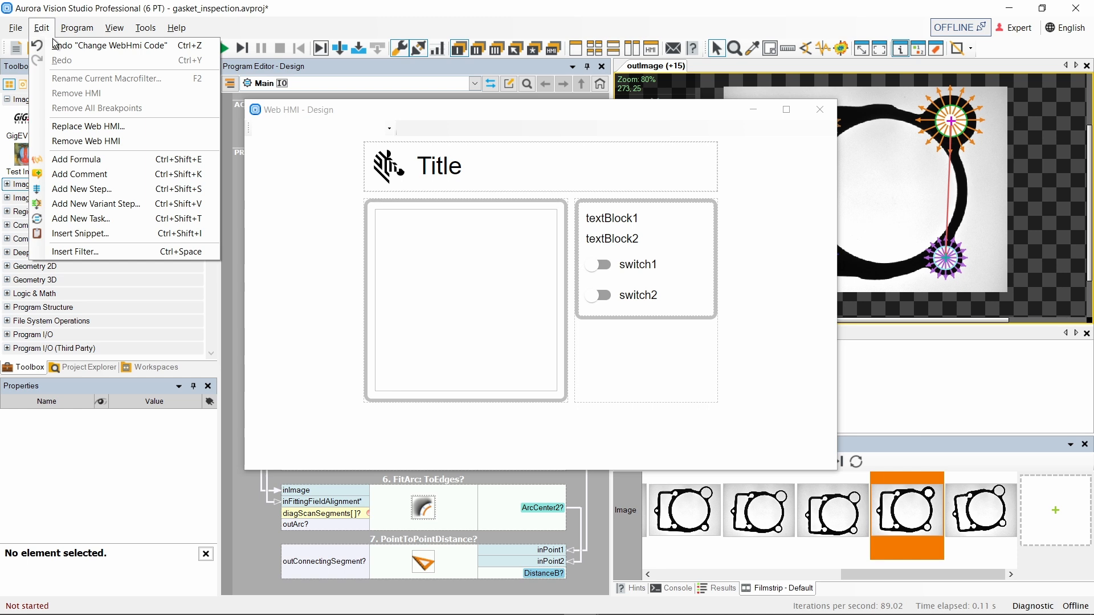
click(172, 127)
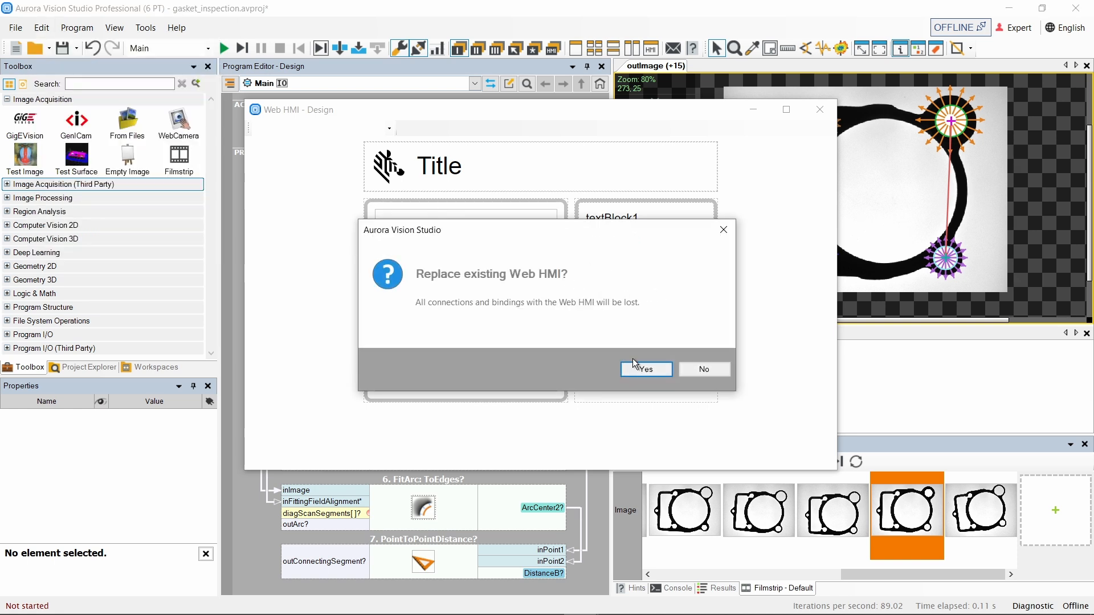
click(641, 371)
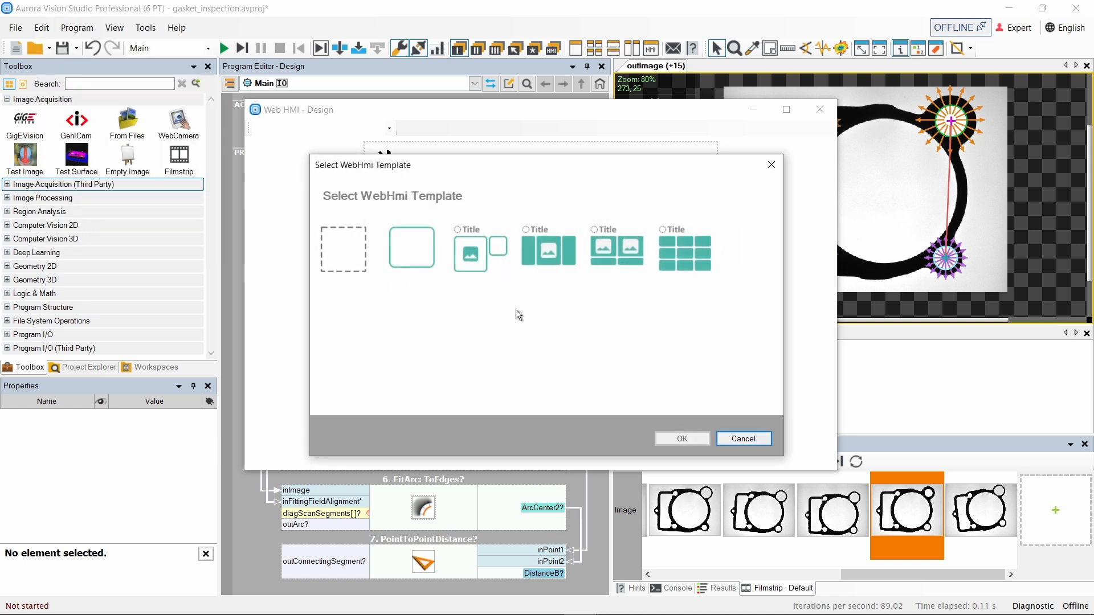
click(556, 258)
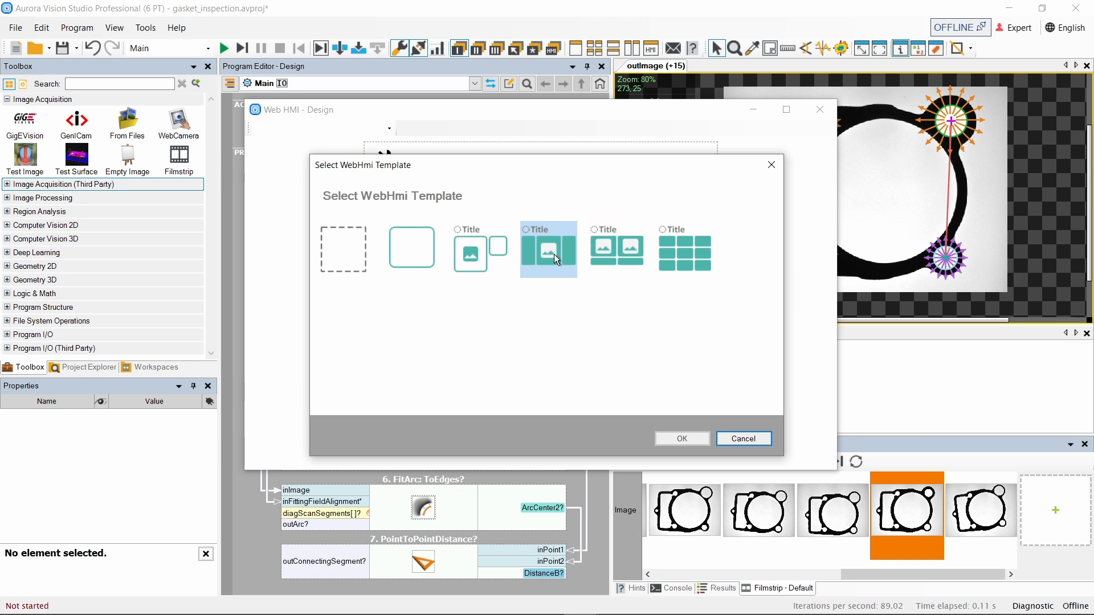
click(673, 437)
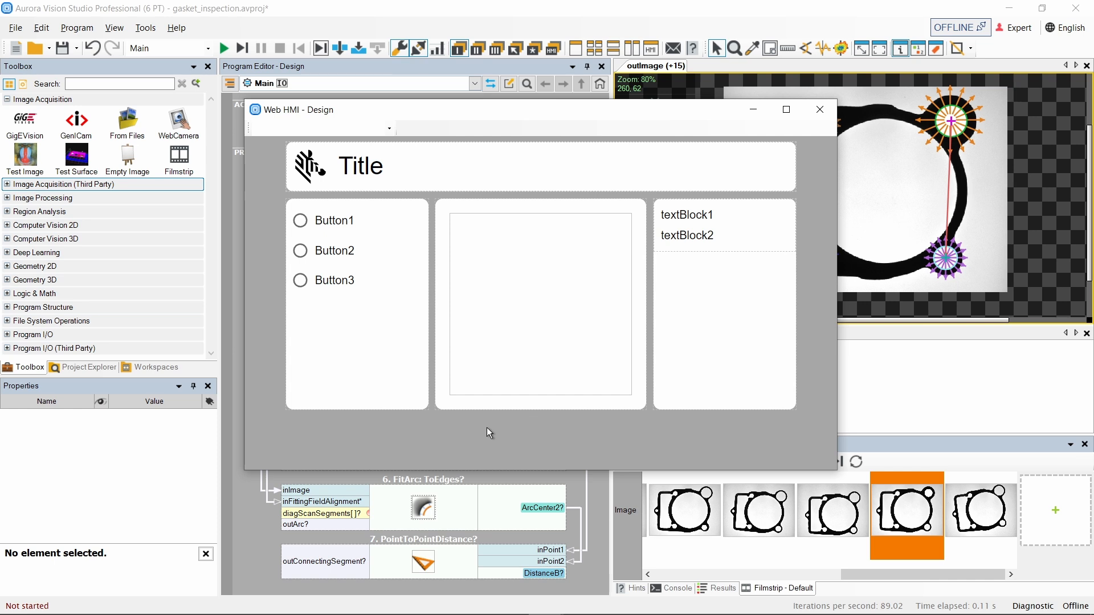
Examine the properties and ports of the radio-button border, the picture box and the title's stack panel
click(364, 344)
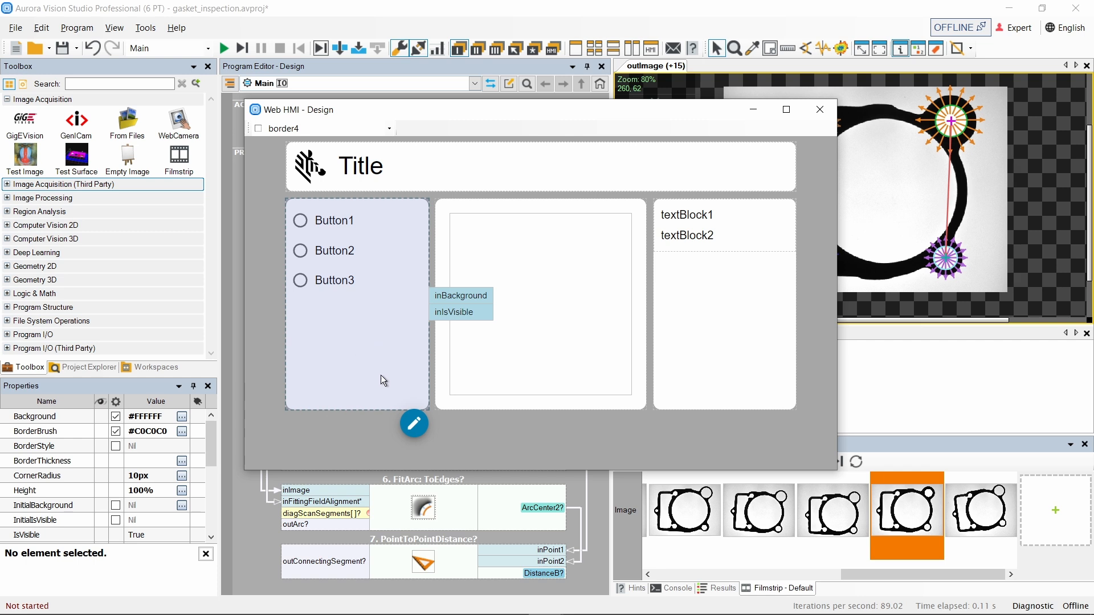
click(558, 351)
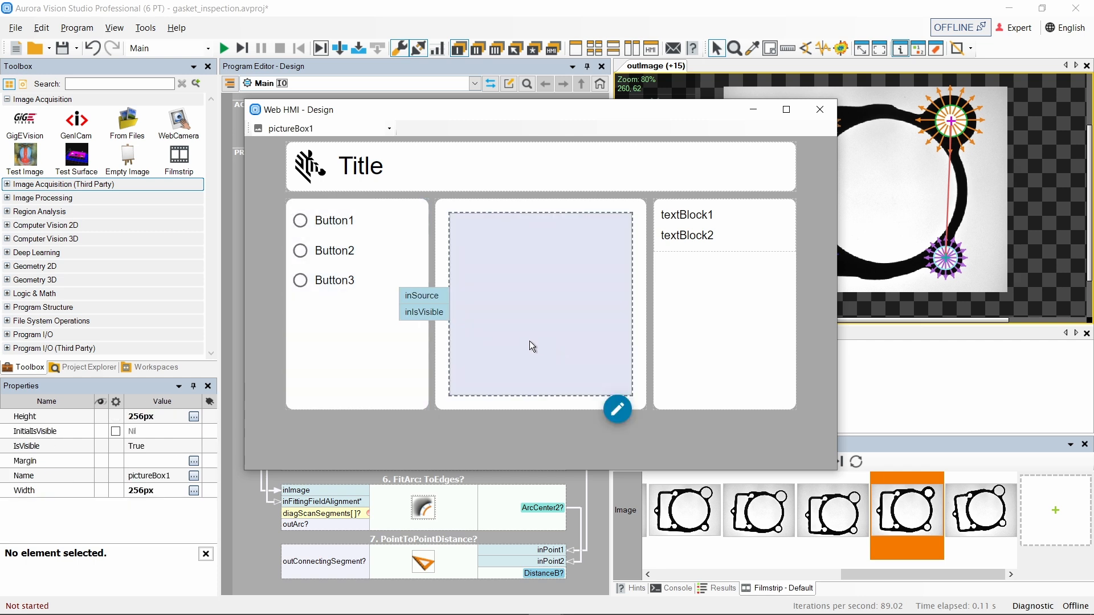
click(365, 350)
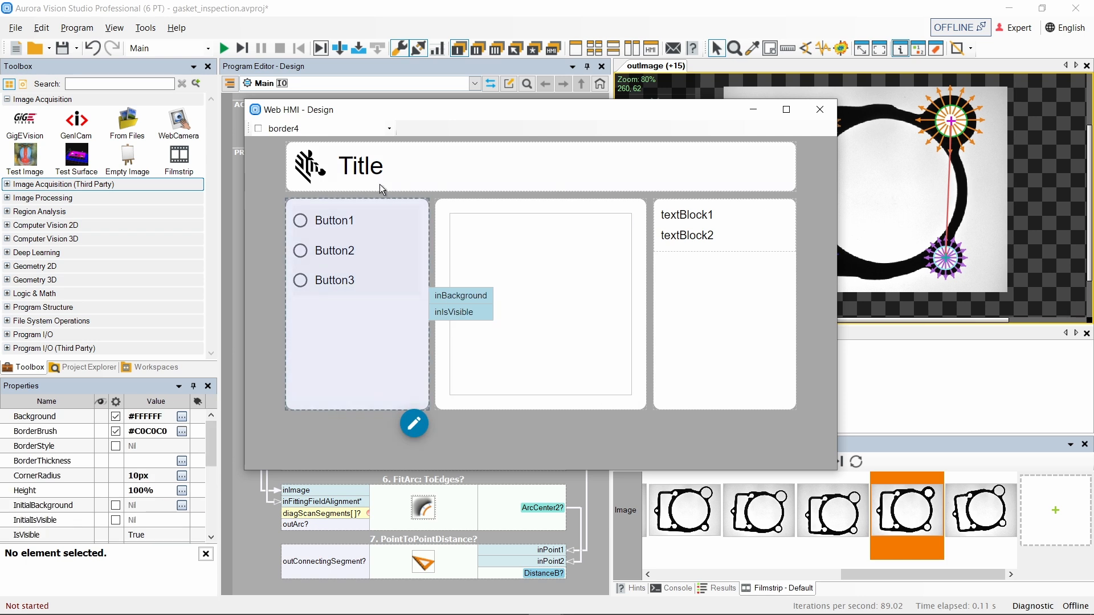
click(421, 168)
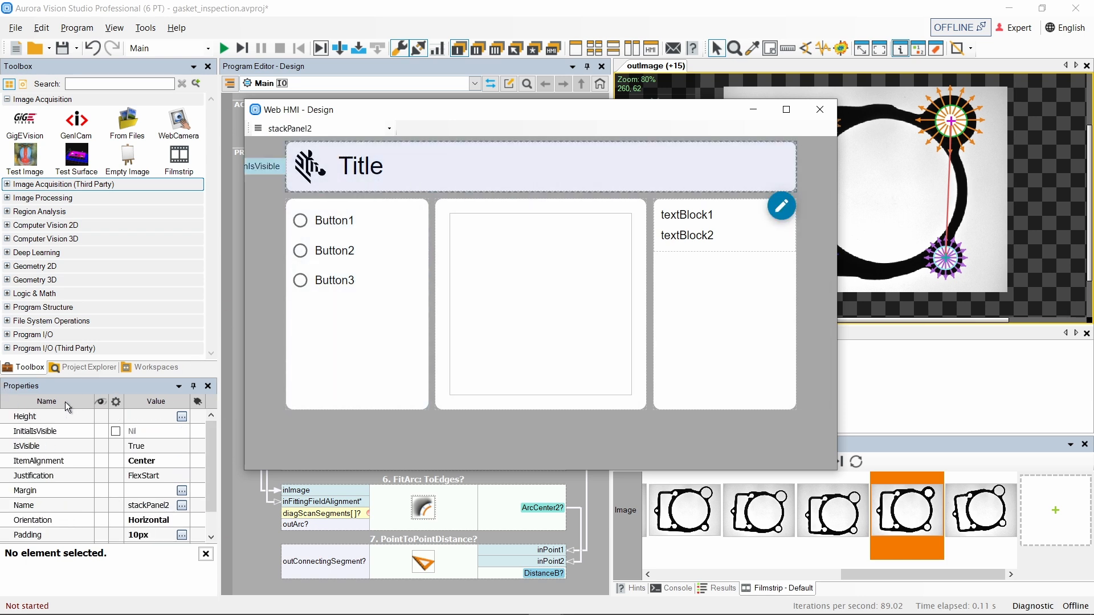
Select the border around the radio buttons, view its content editing options, and dismiss them
click(357, 342)
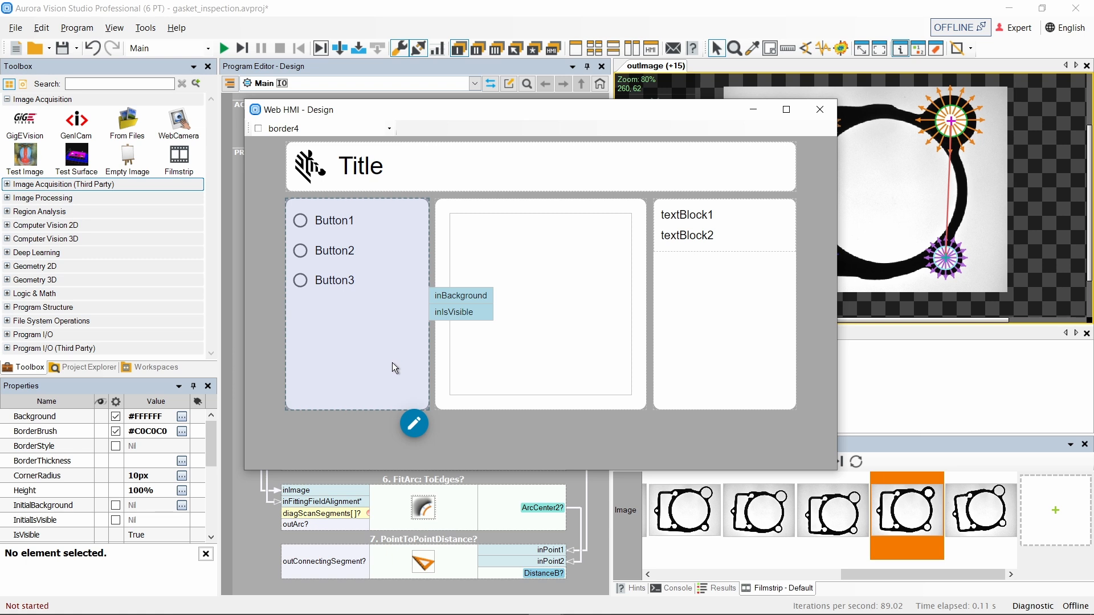
click(414, 424)
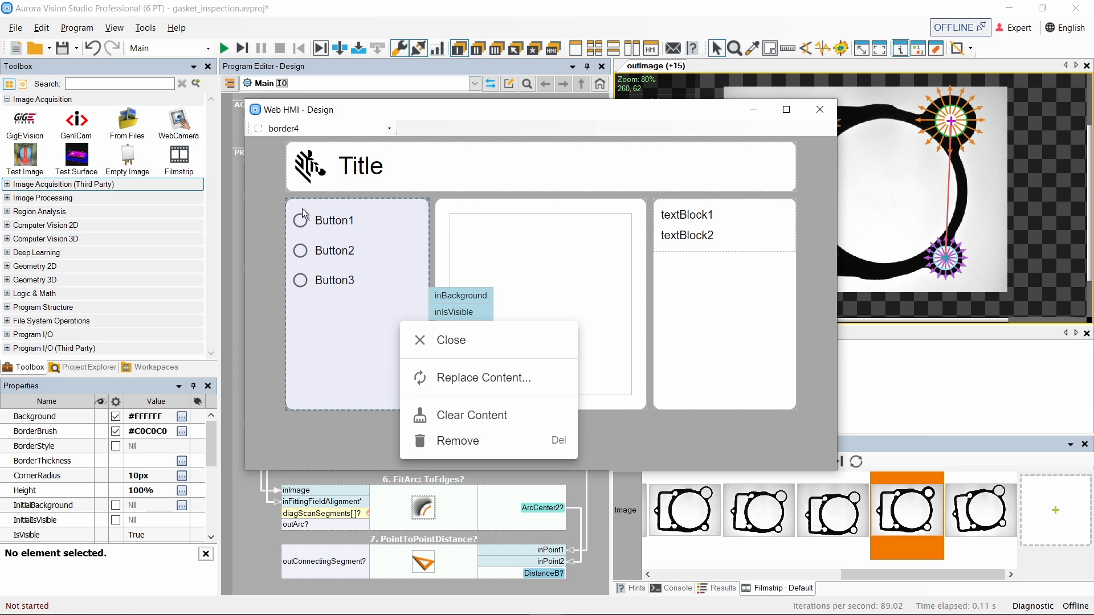
click(367, 324)
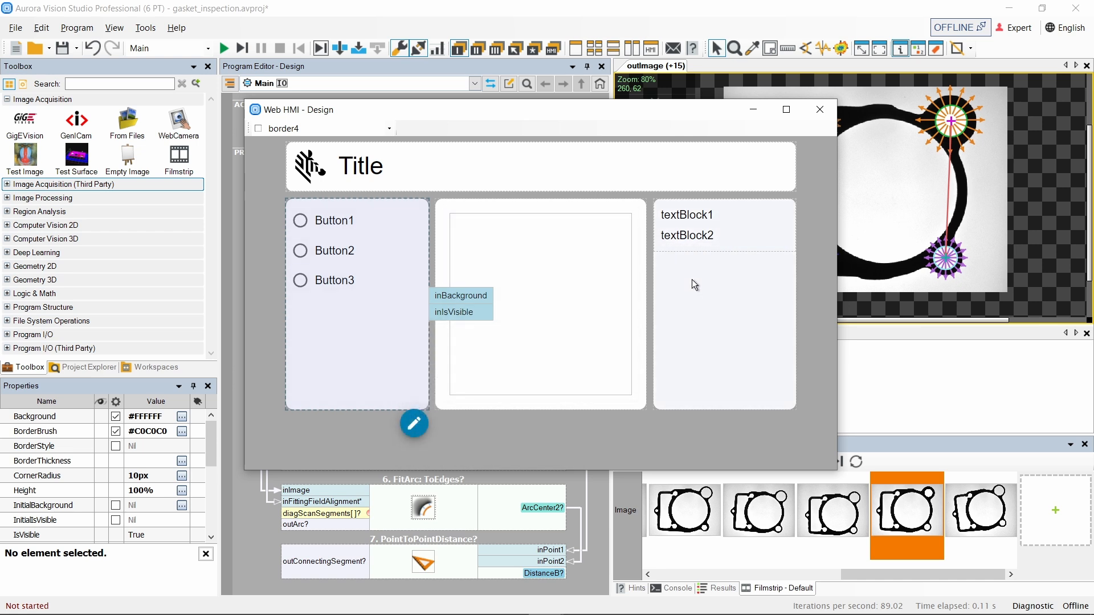
Examine the control hierarchy of the Web HMI, select its top-level window control, and clear the selection
click(390, 129)
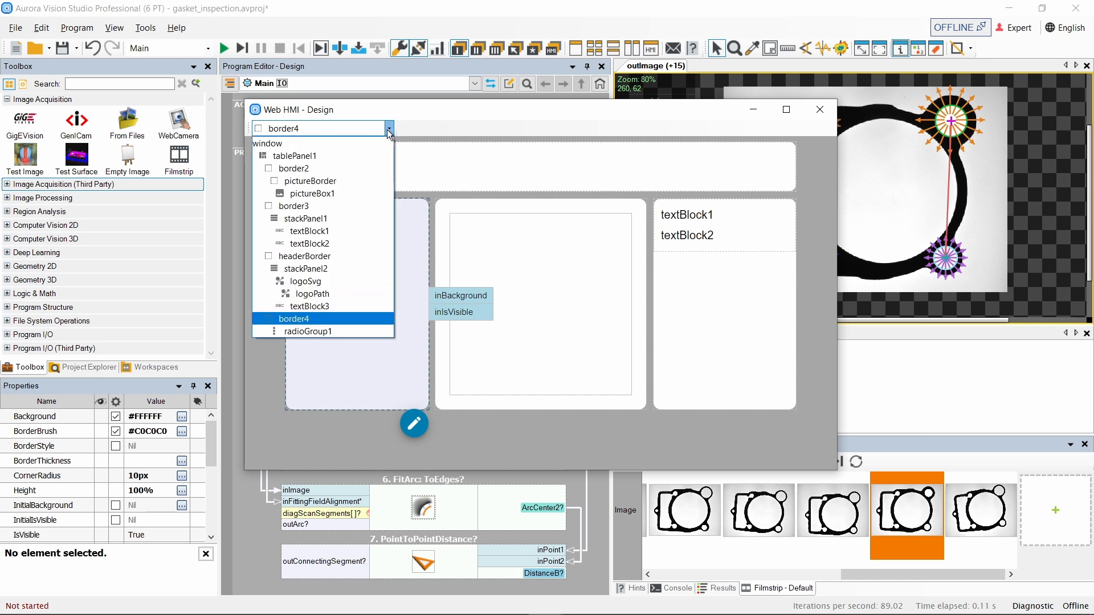
click(367, 143)
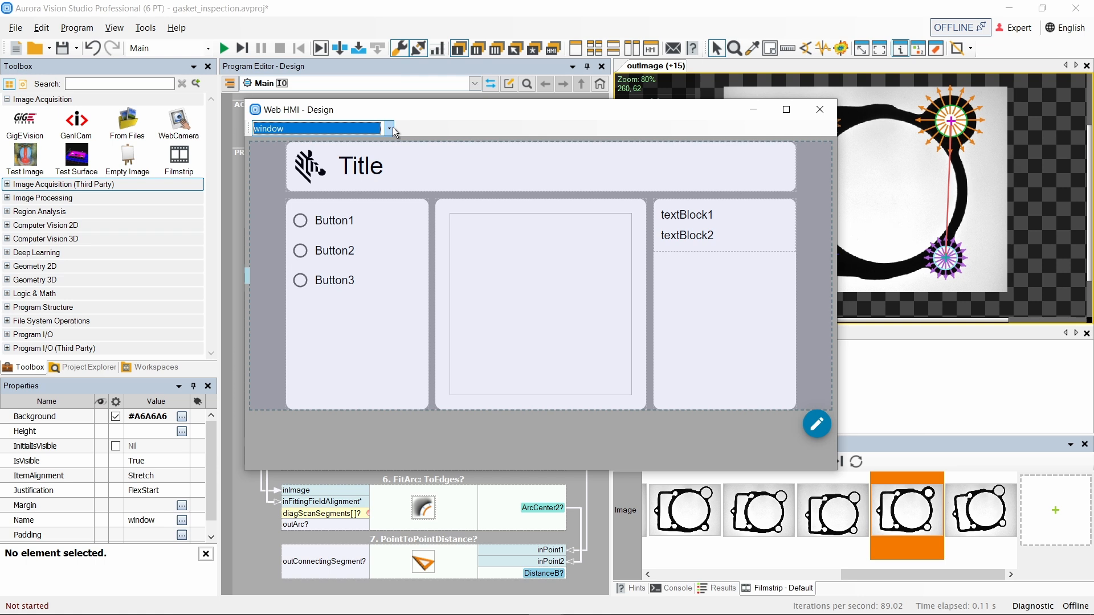
click(391, 129)
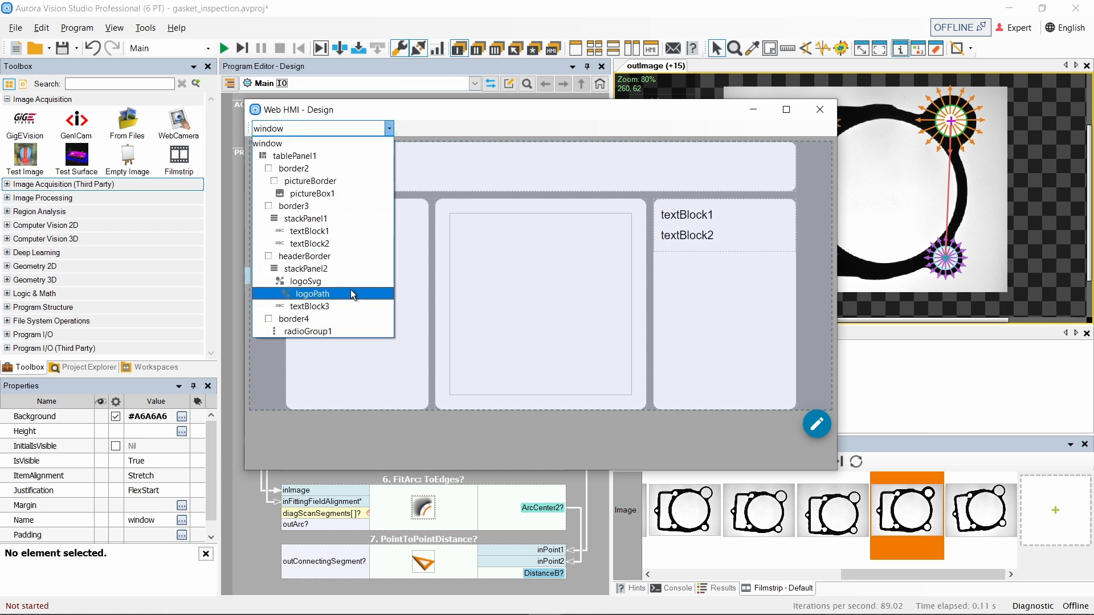
click(728, 310)
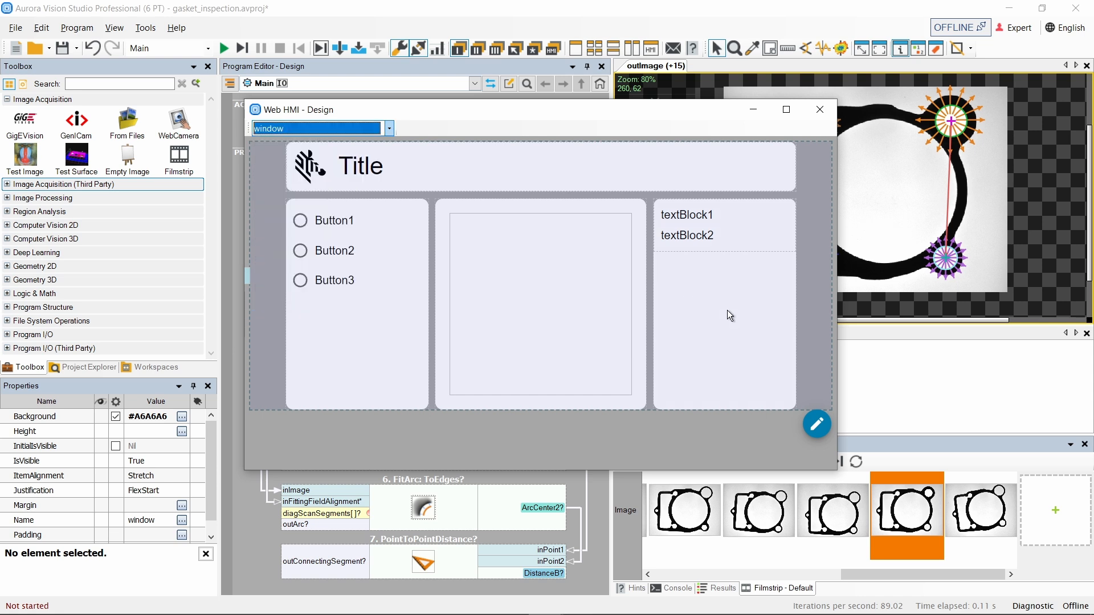
click(595, 444)
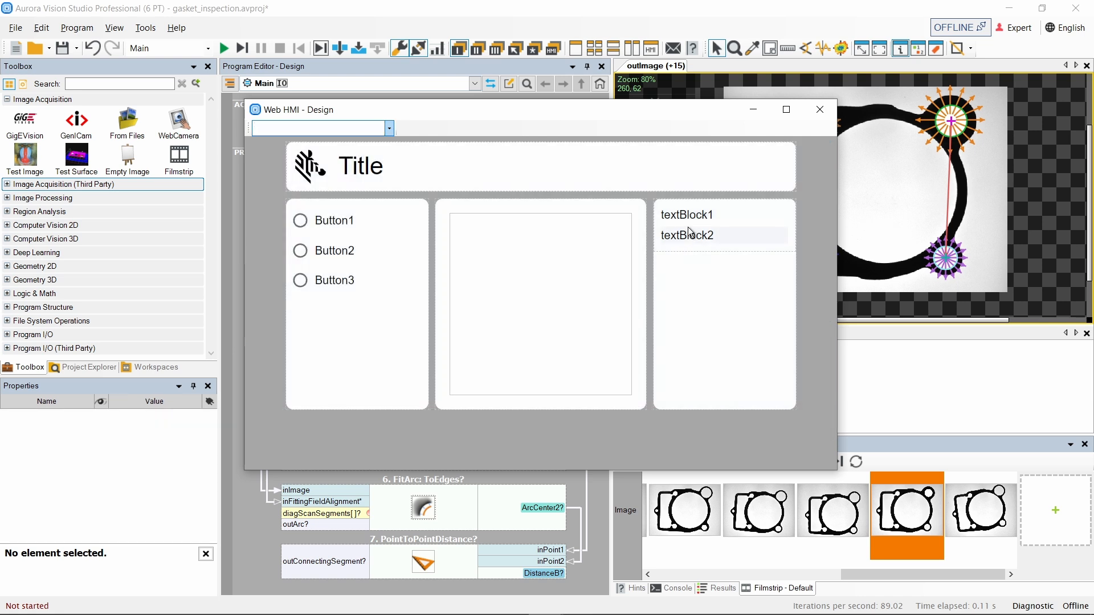
Remove textBlock2 from the column to the right of the picture in the Web HMI
click(699, 242)
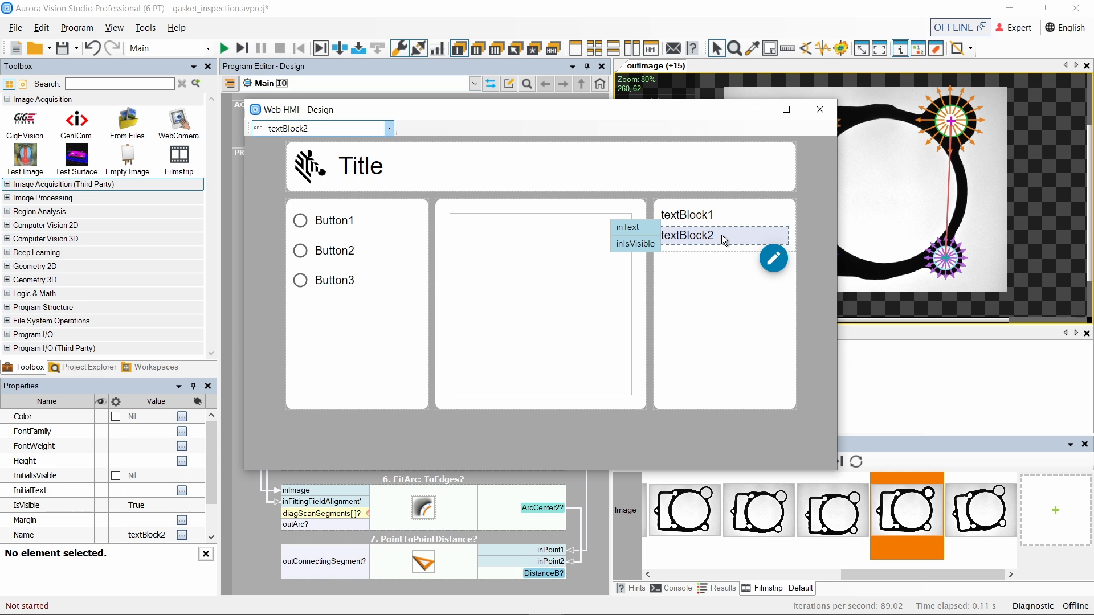
click(773, 265)
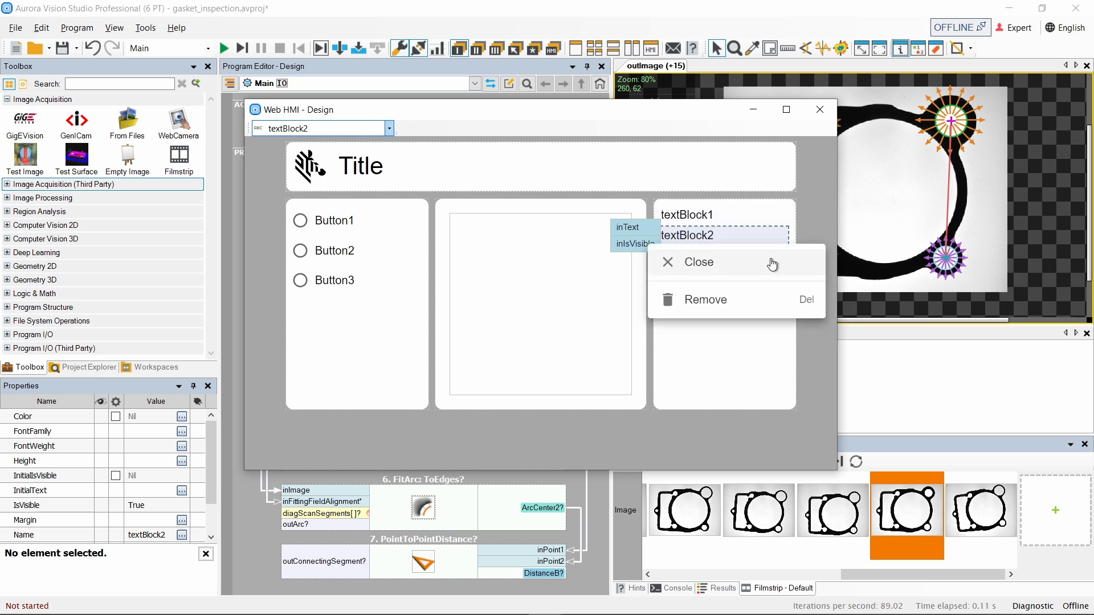
click(729, 302)
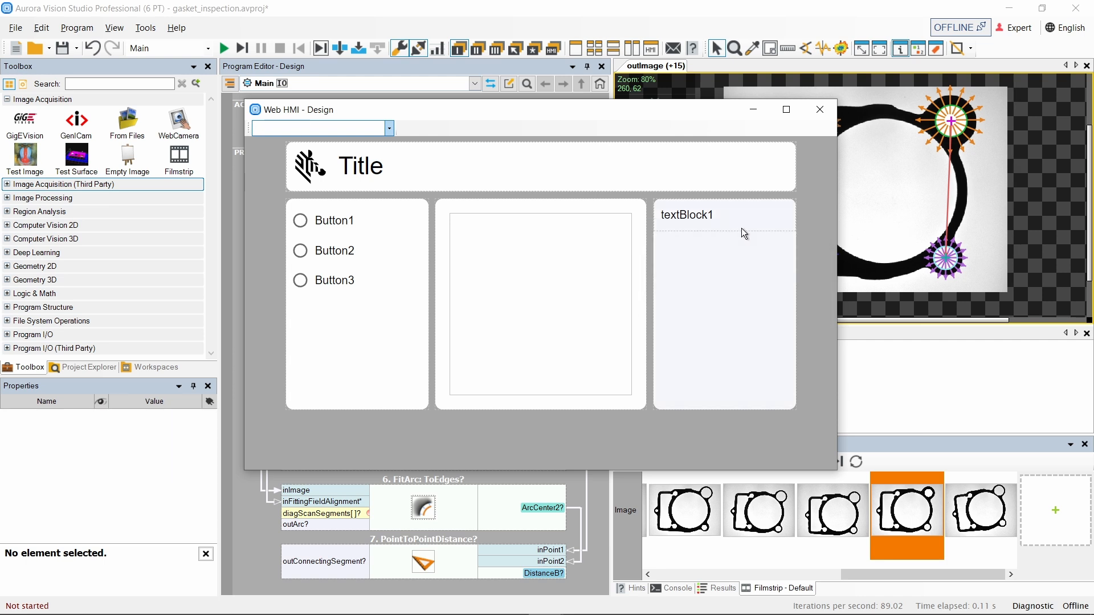
Select stackPanel1, the container of textBlock1, and add a Slider control to it
click(687, 221)
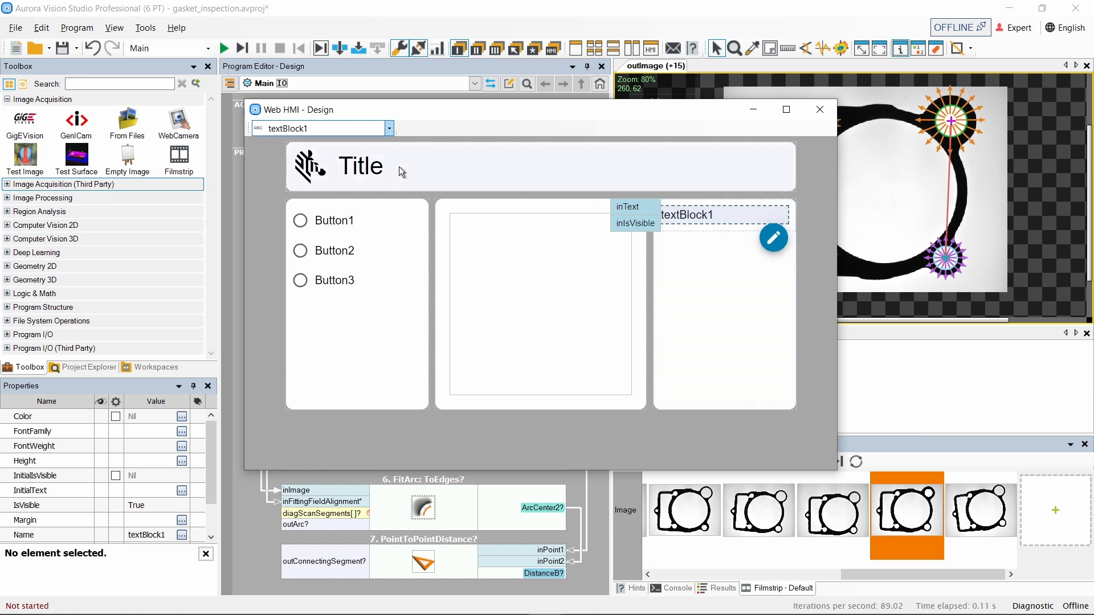
click(389, 129)
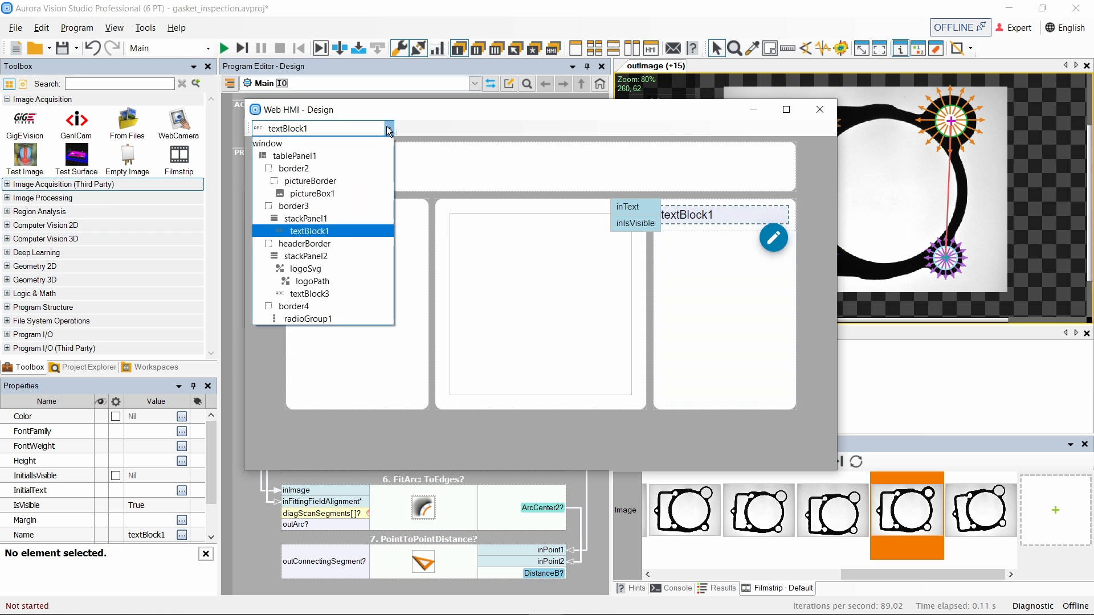
click(337, 218)
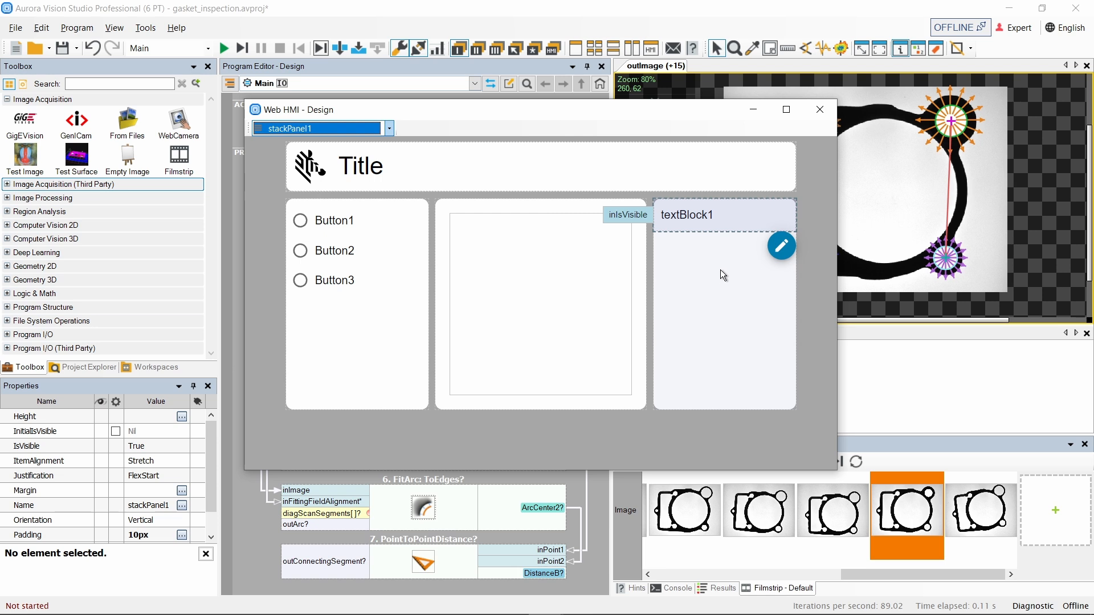
click(782, 250)
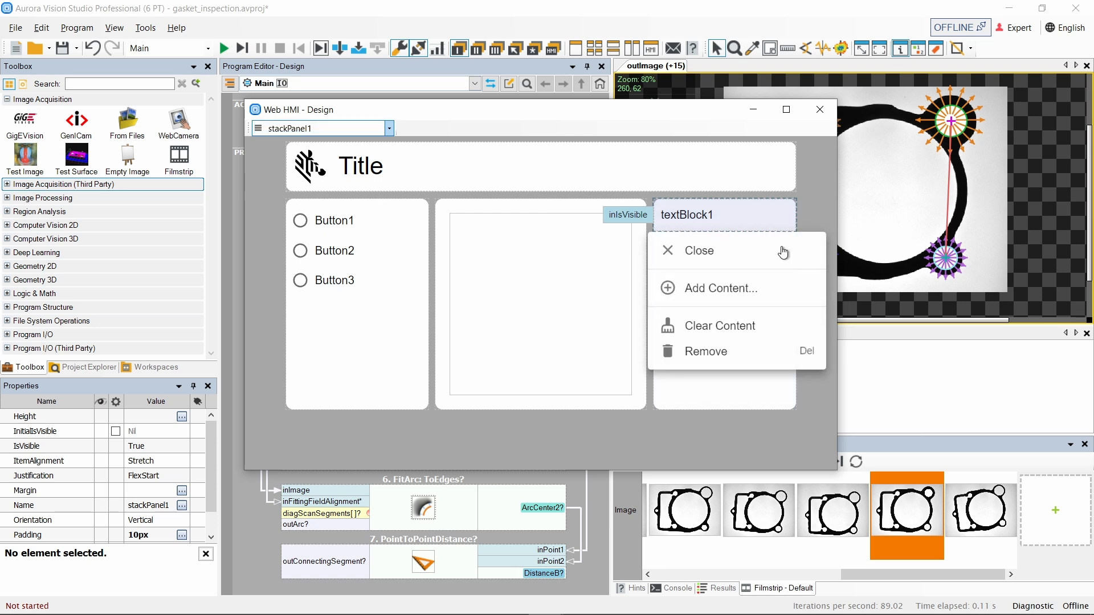
click(740, 290)
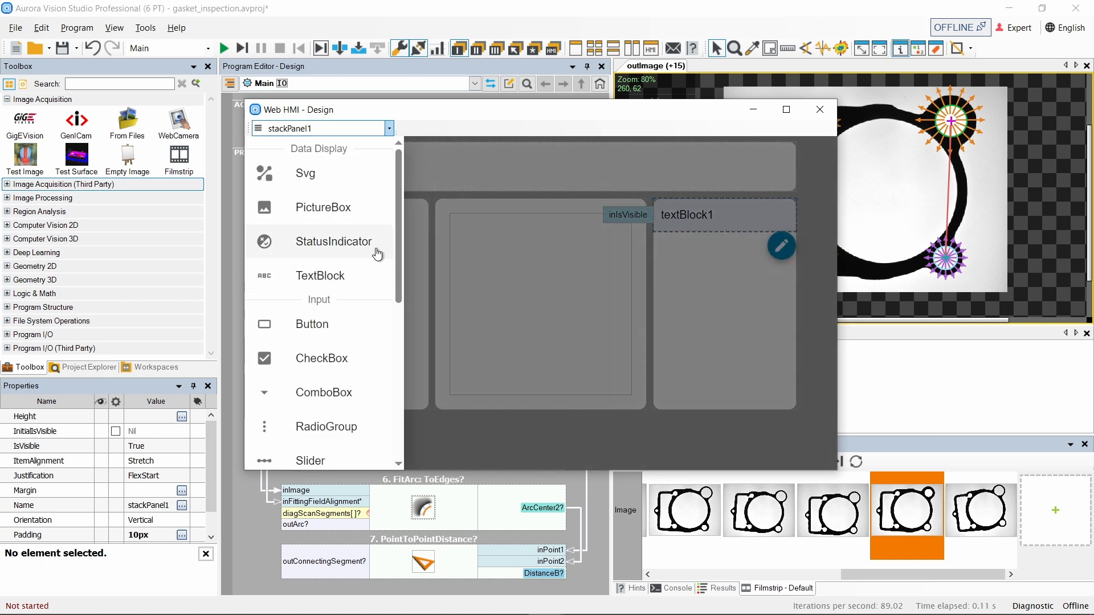
drag(399, 257, 396, 326)
click(327, 309)
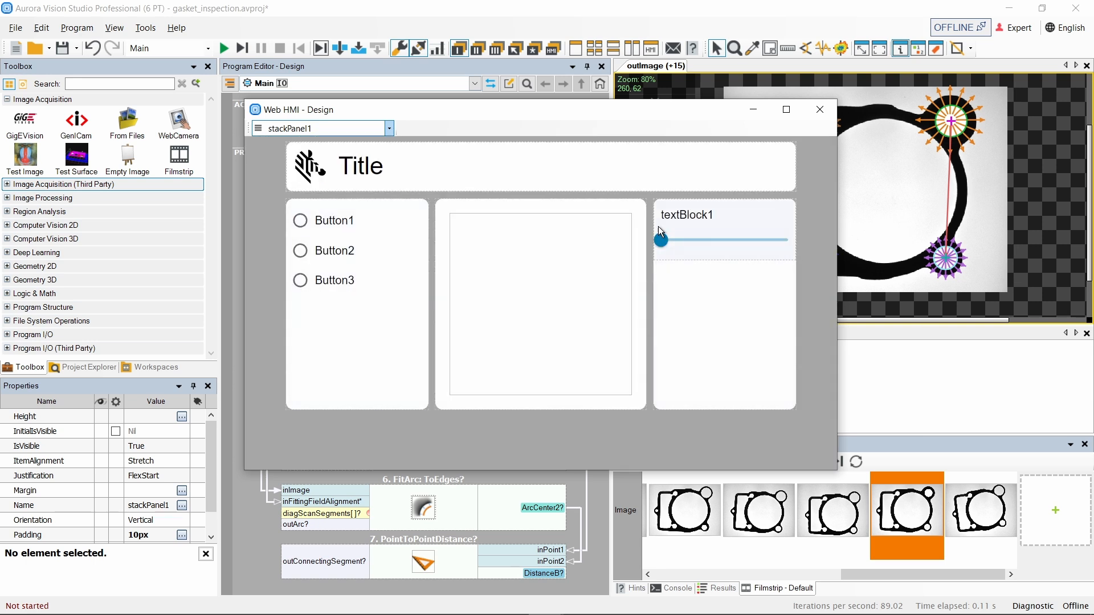
Add a Switch control to stackPanel1 below the slider
click(390, 134)
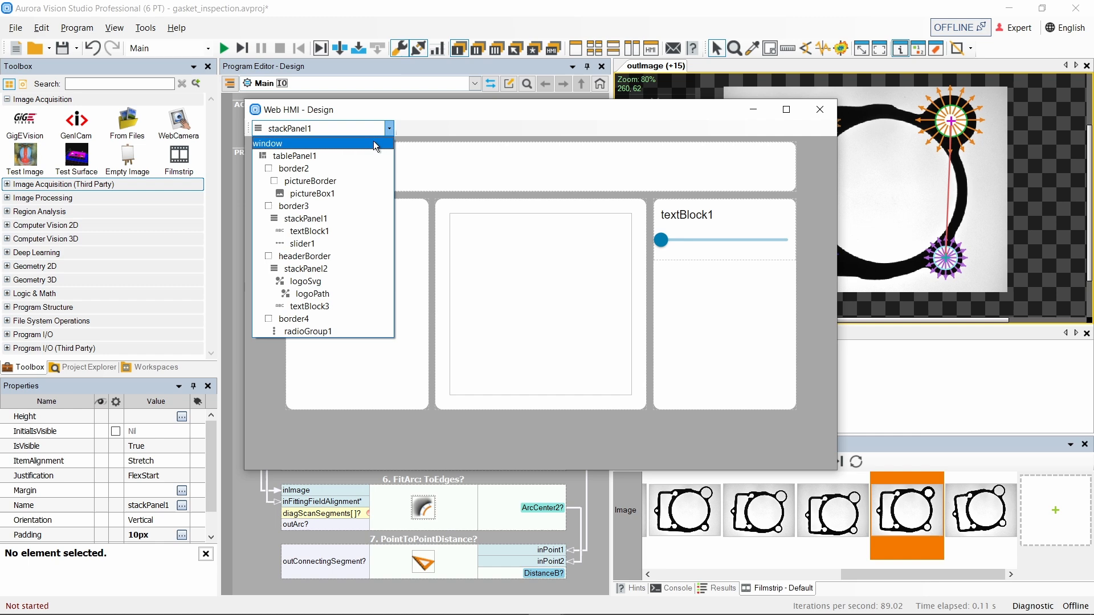
click(339, 212)
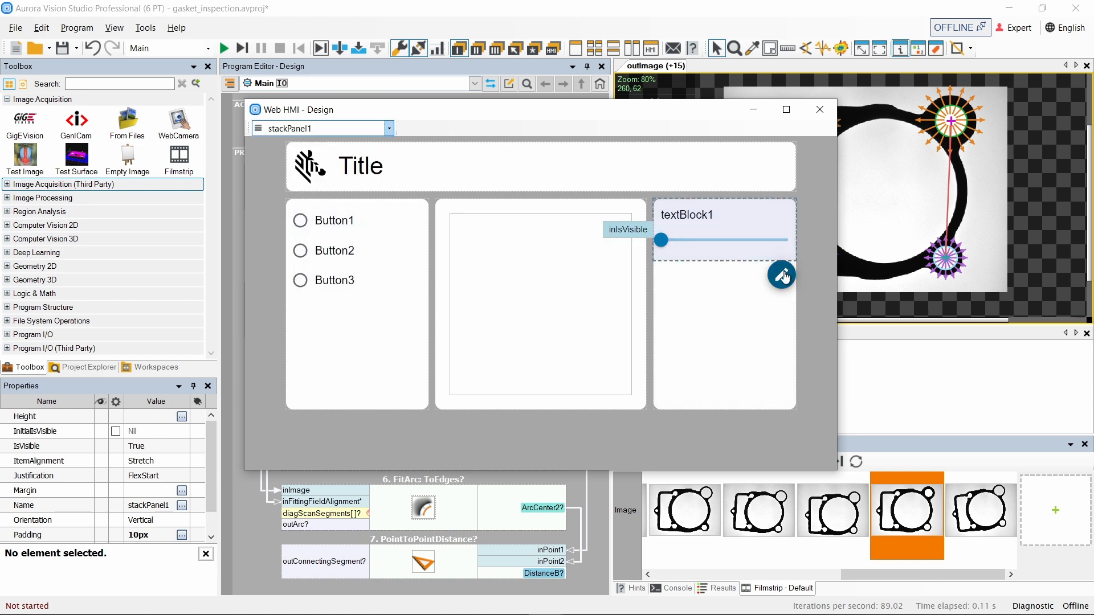
click(782, 274)
click(747, 318)
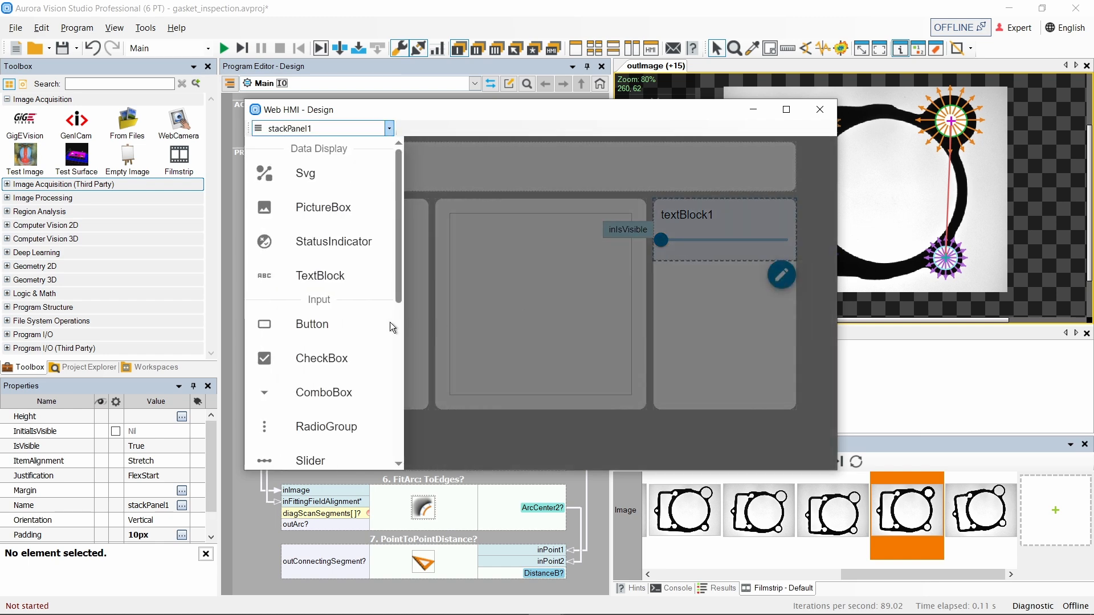
drag(402, 283, 384, 359)
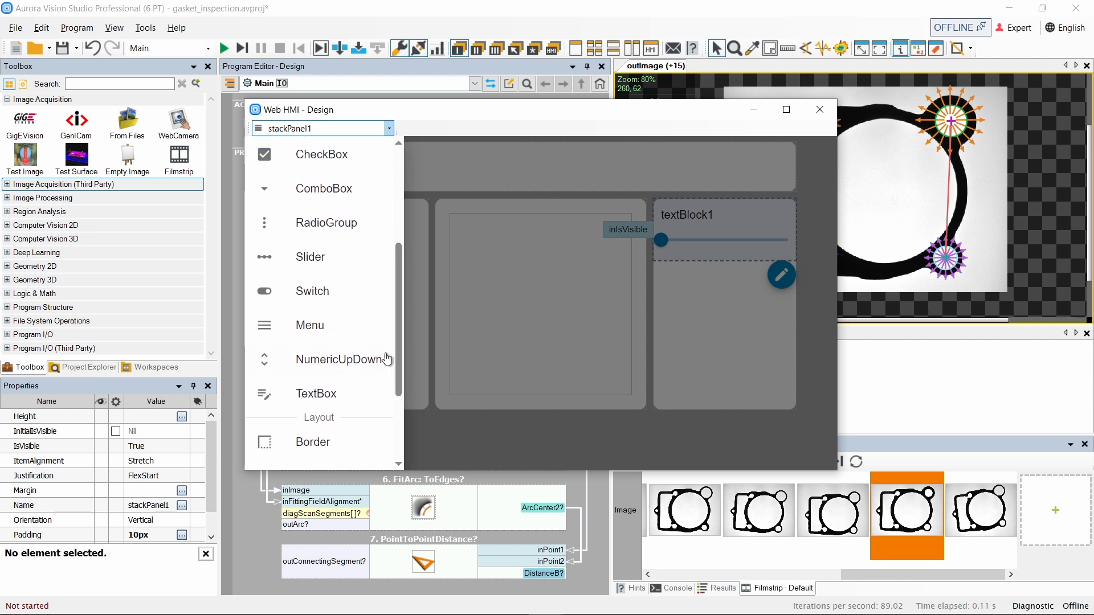
click(333, 293)
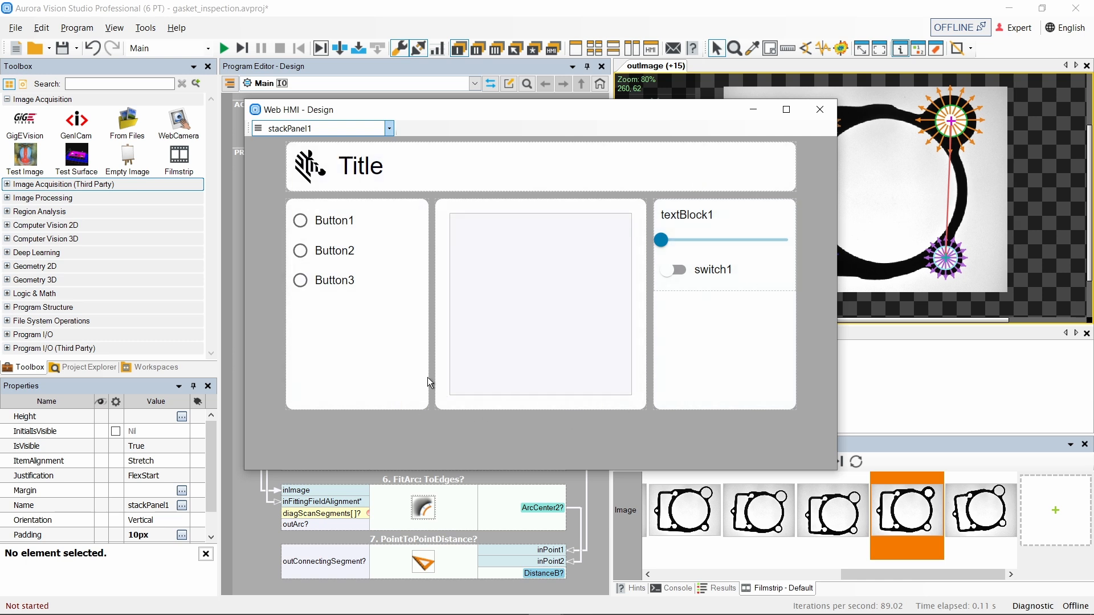
Review the control hierarchy for the slider and switch under stackPanel1, keeping stackPanel1 as the chosen control
click(390, 130)
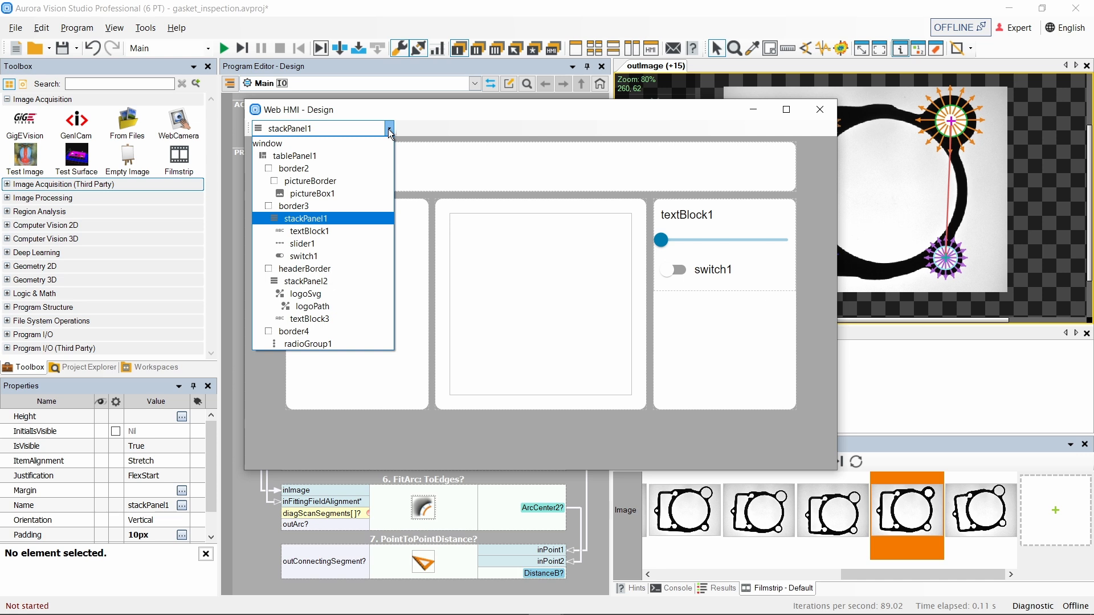
click(391, 135)
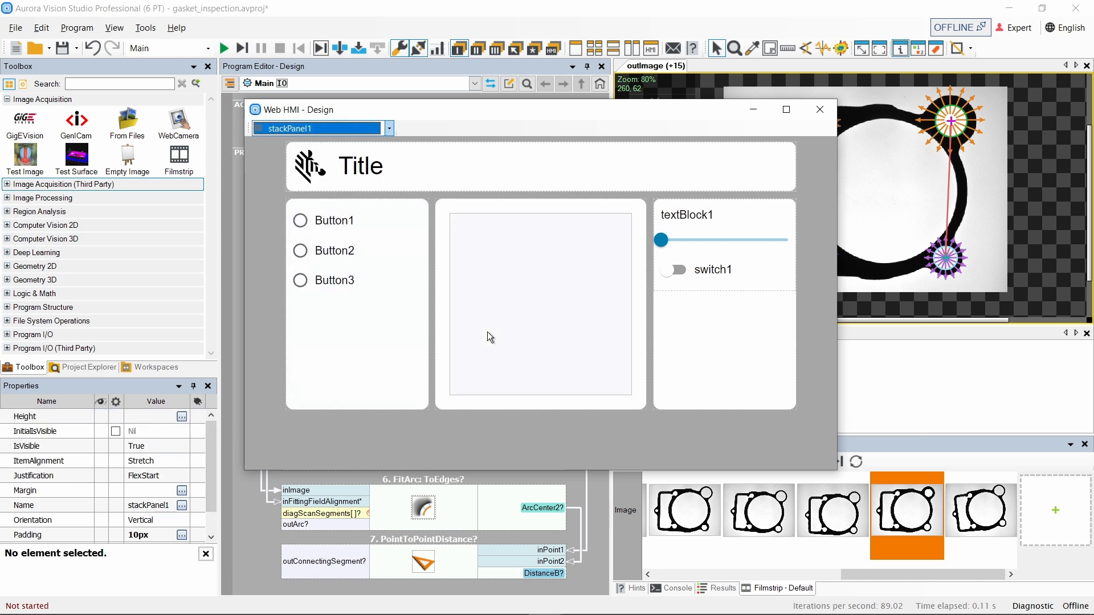
click(391, 330)
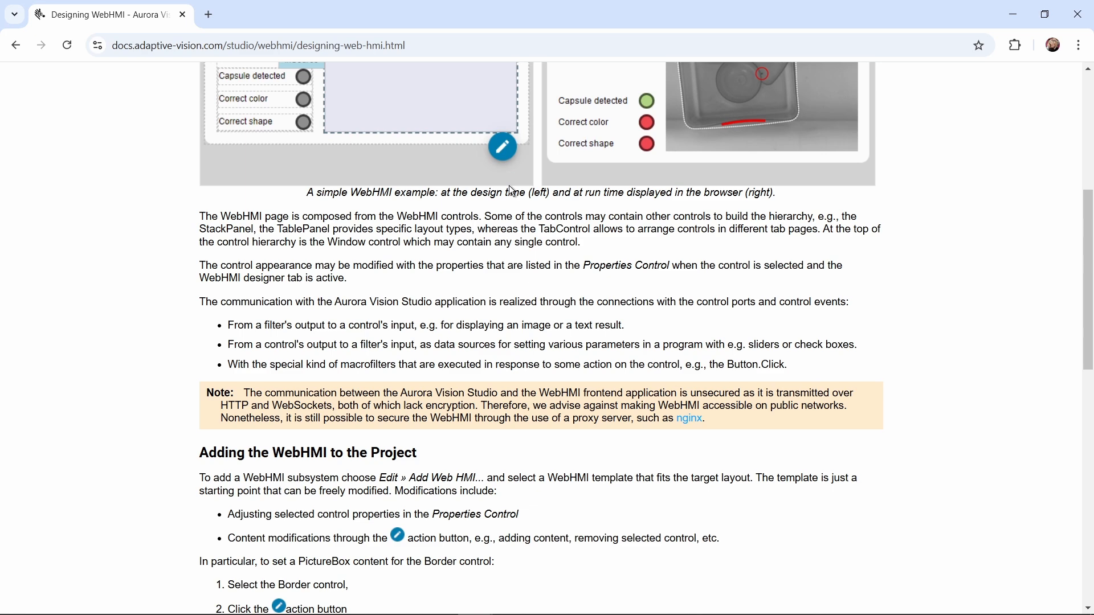
Read the online documentation in the browser on designing WebHMI, the standard WebHMI controls, and handling WebHMI events
scroll(509, 191, down, 6)
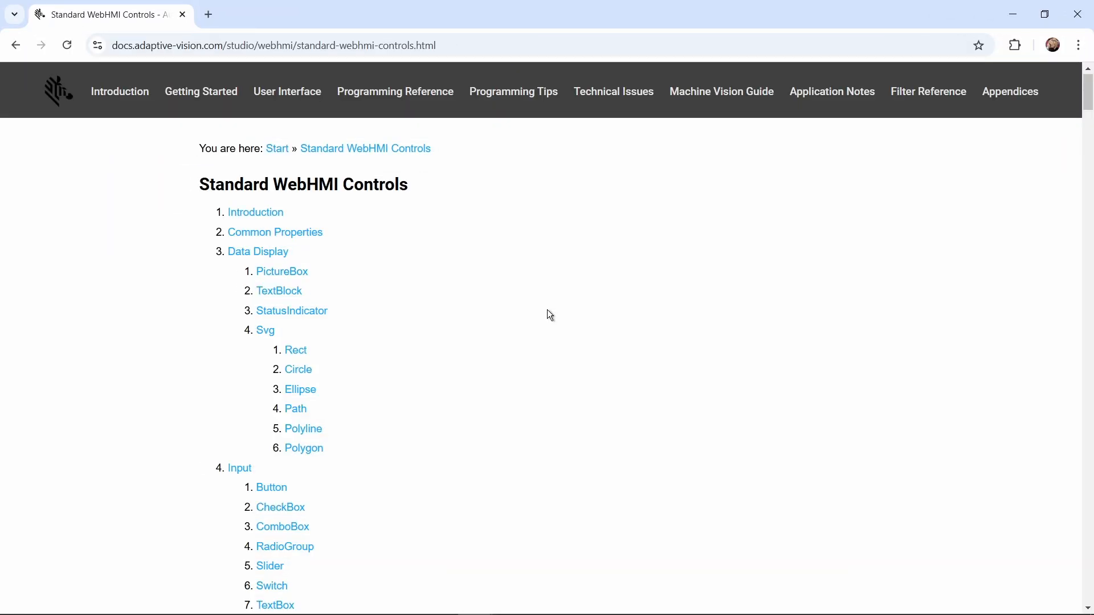
scroll(547, 314, down, 5)
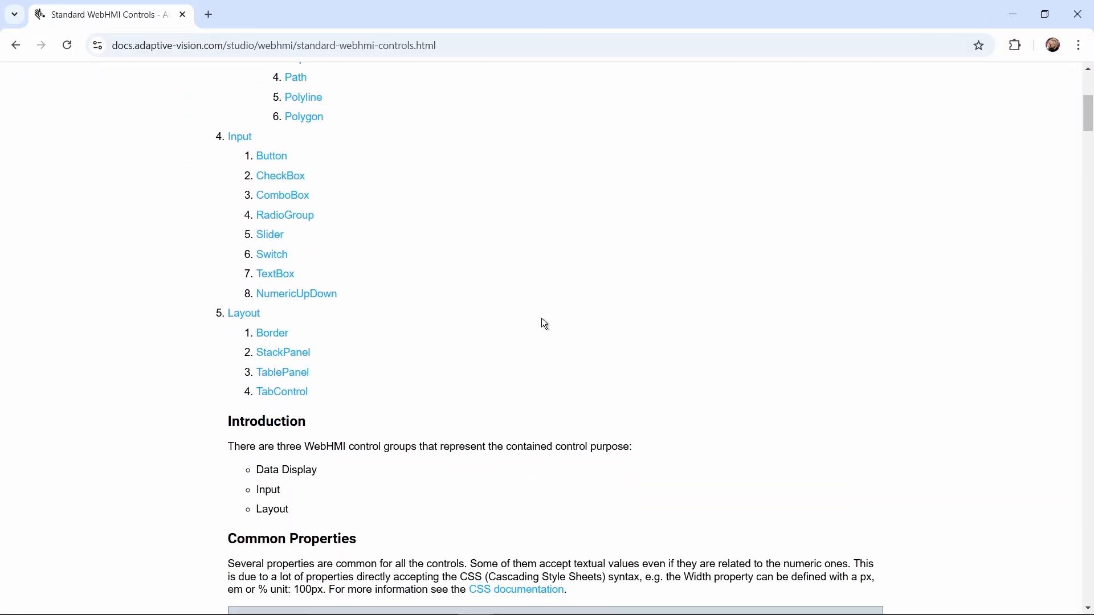
scroll(545, 325, down, 11)
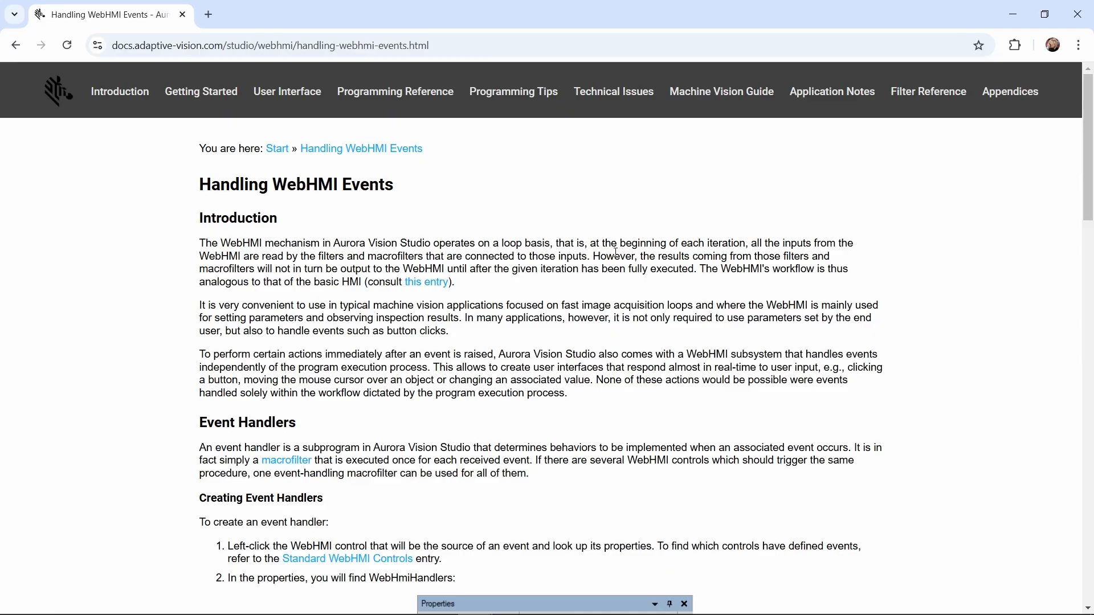
scroll(617, 259, down, 3)
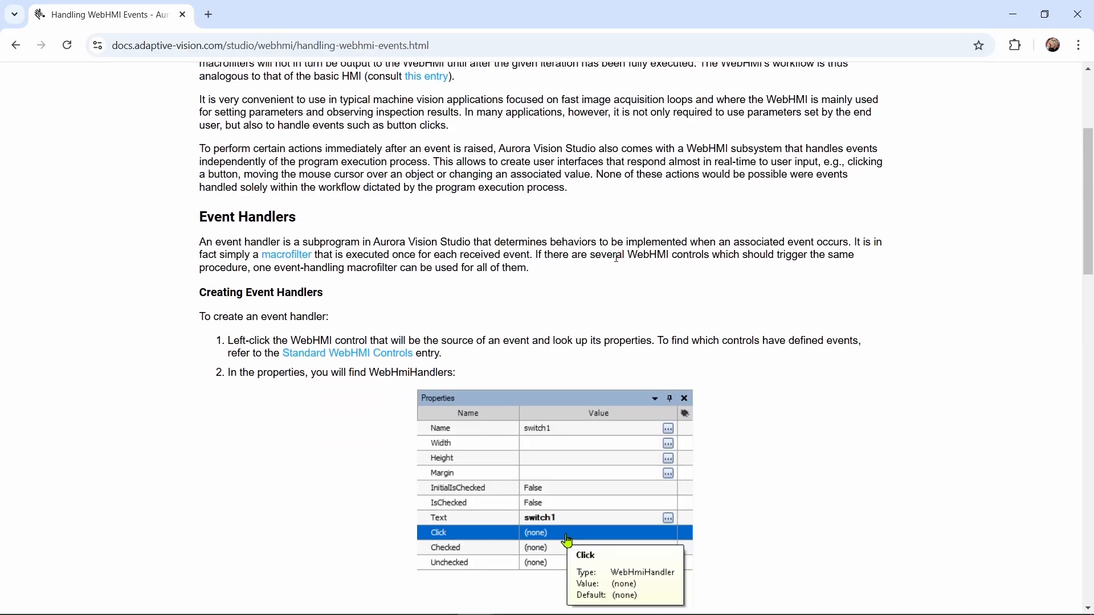
scroll(617, 258, down, 14)
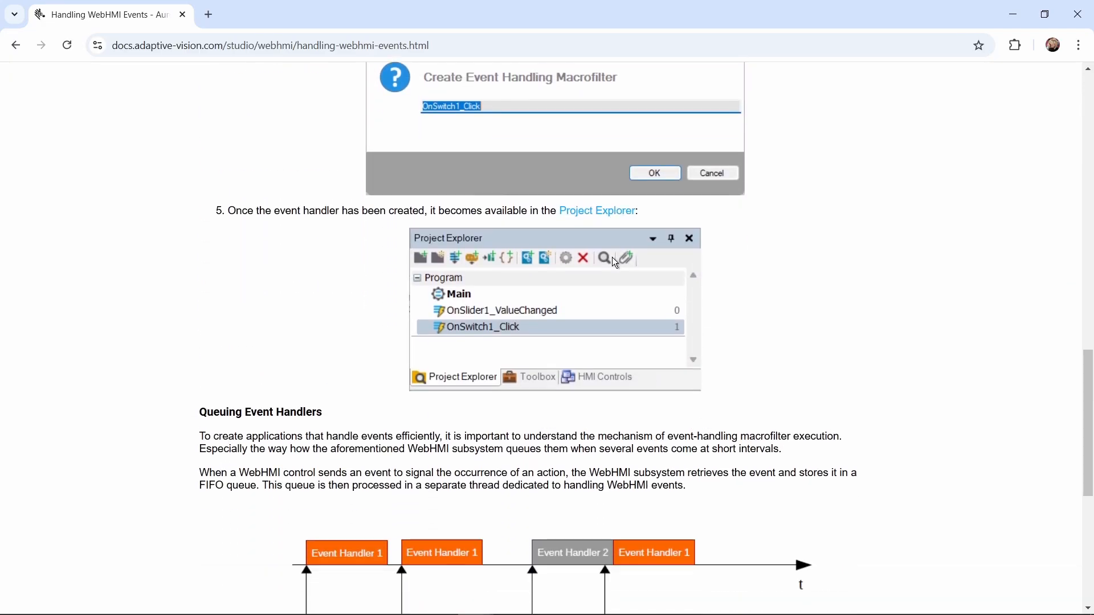
scroll(615, 263, down, 2)
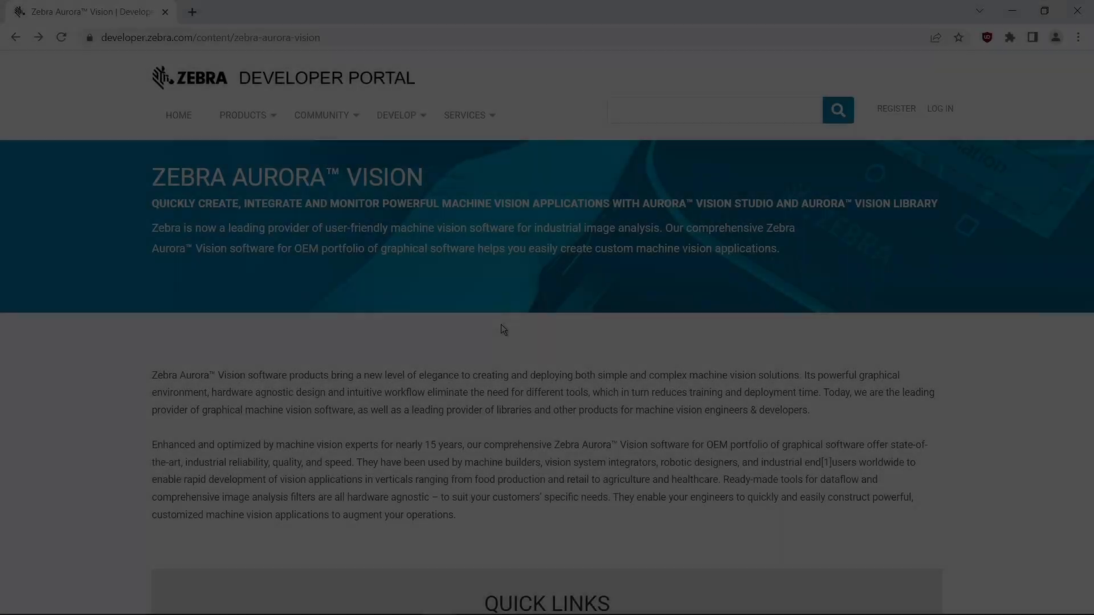
Open the Zebra Aurora Vision Studio documentation from the developer portal's Documentation quick link
scroll(502, 326, down, 7)
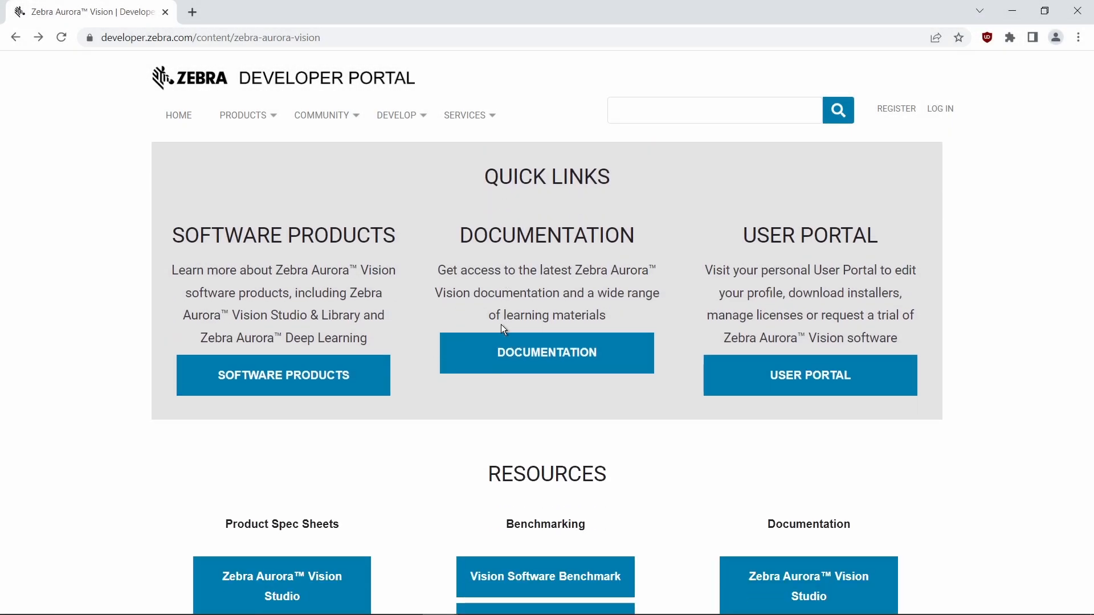
click(512, 362)
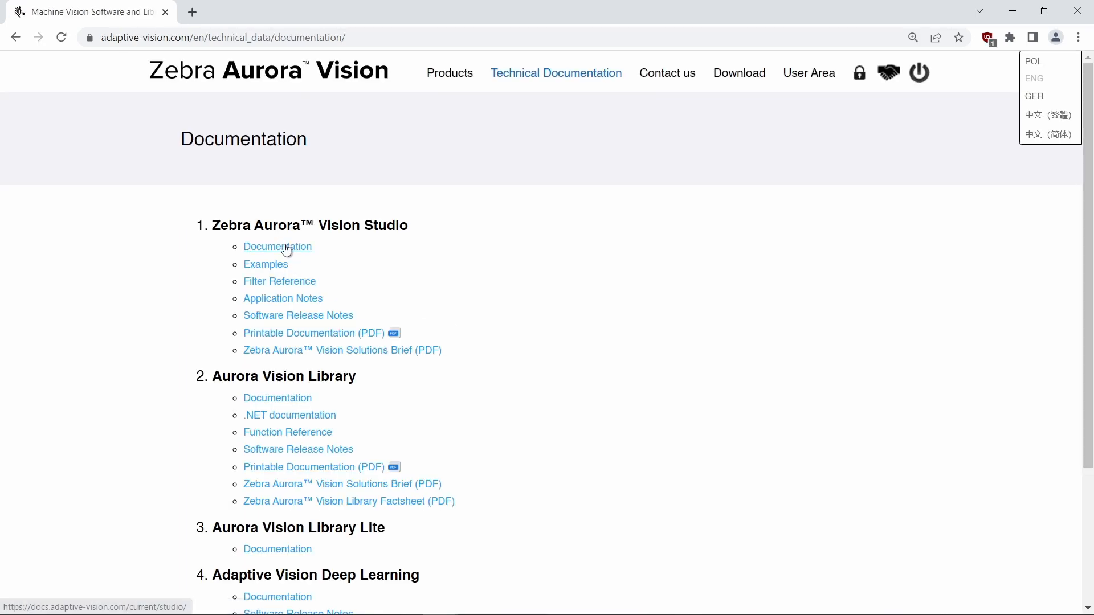
click(285, 248)
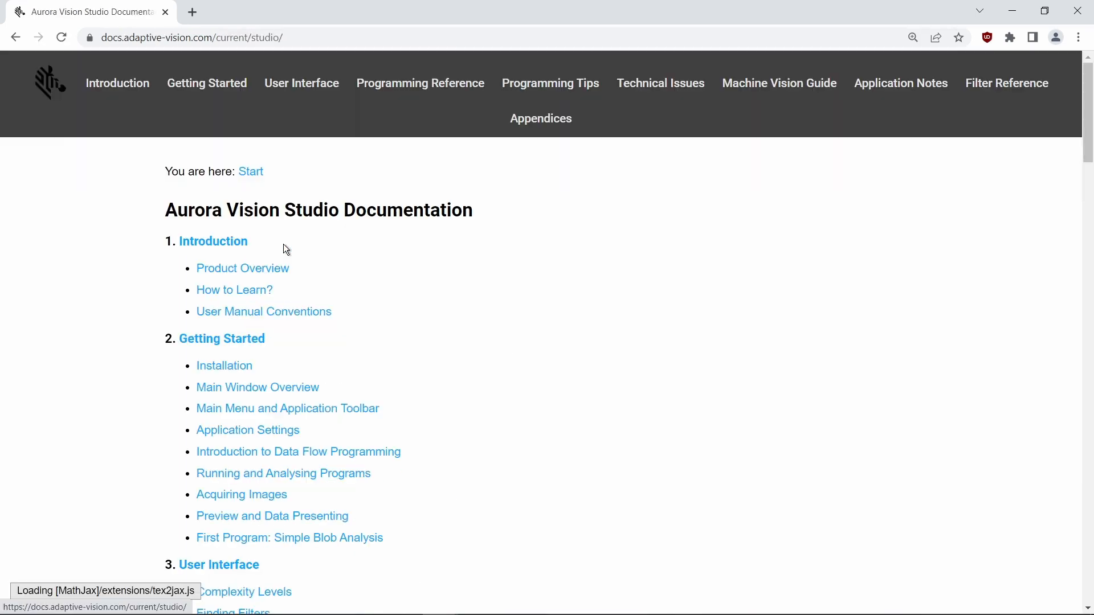
View the Main Window Overview page, return to the contents, and read the Main Menu and Application Toolbar page
click(301, 387)
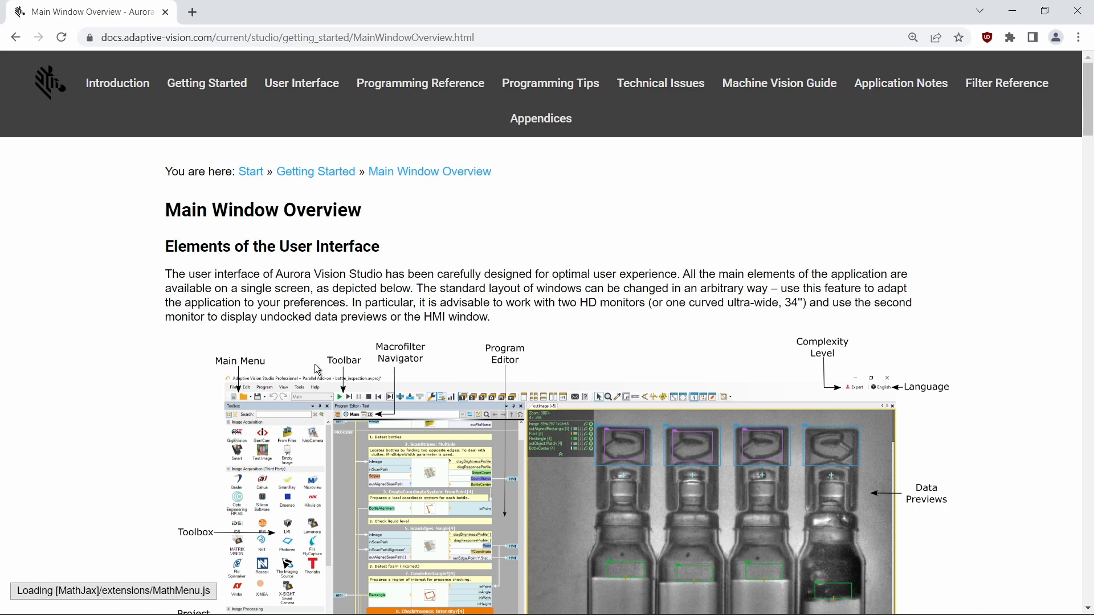
click(16, 39)
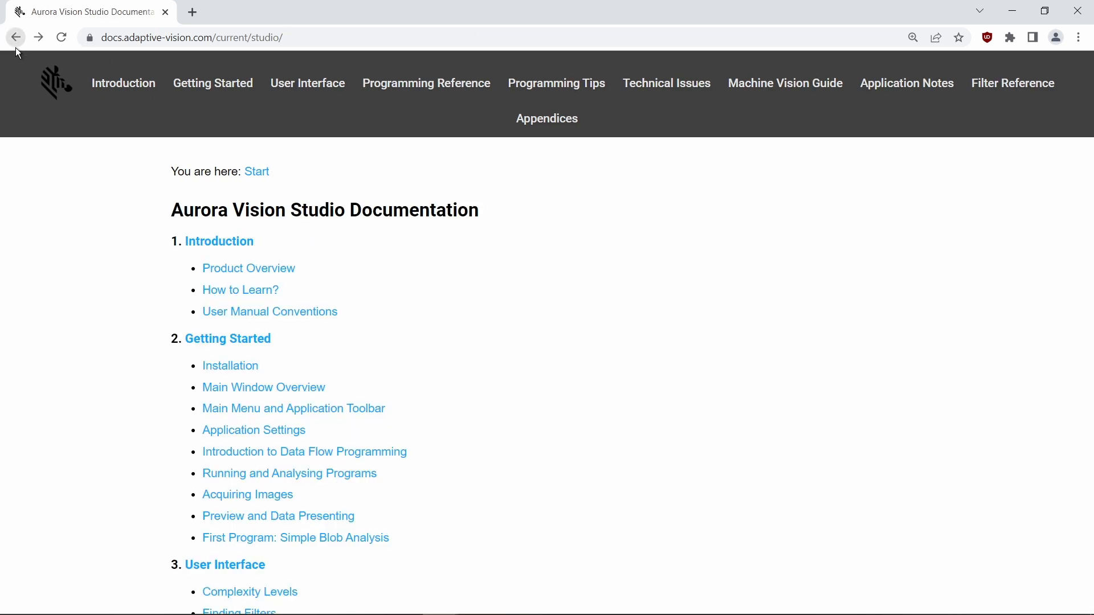
click(319, 409)
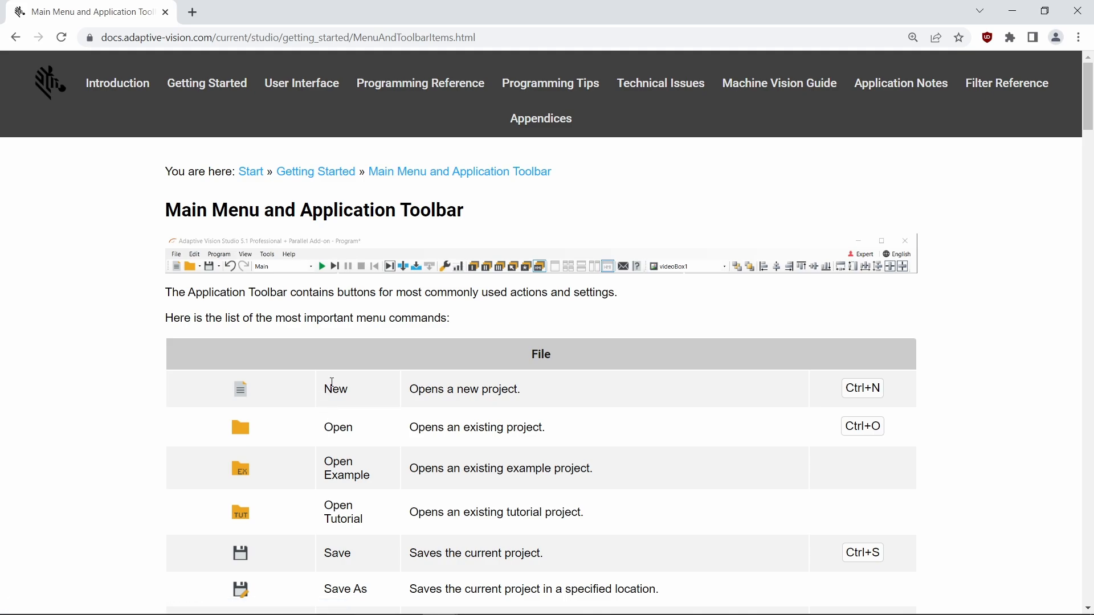
scroll(354, 349, down, 7)
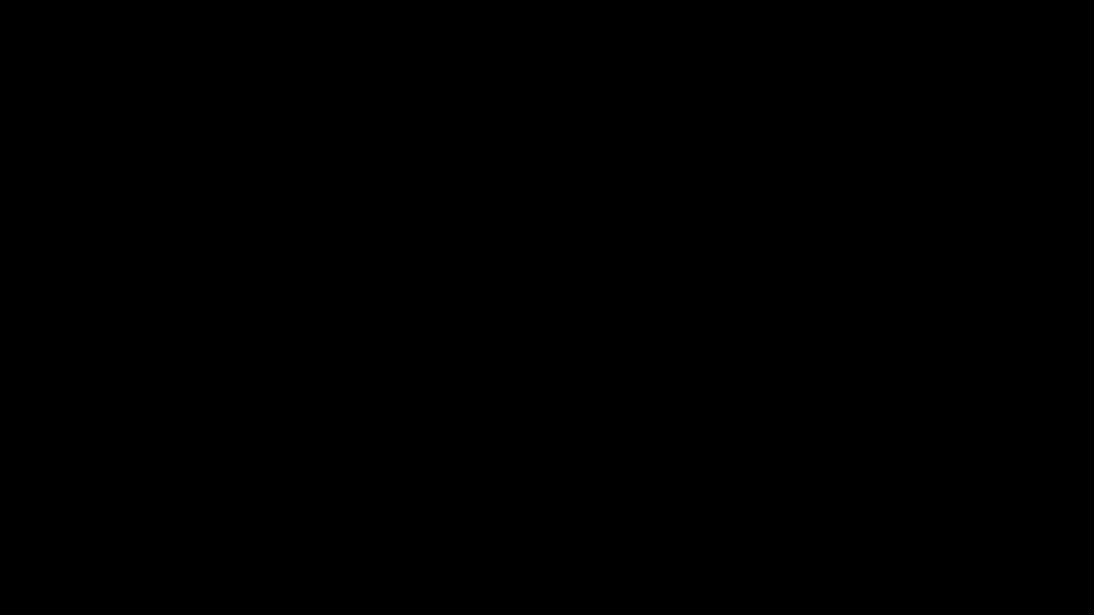